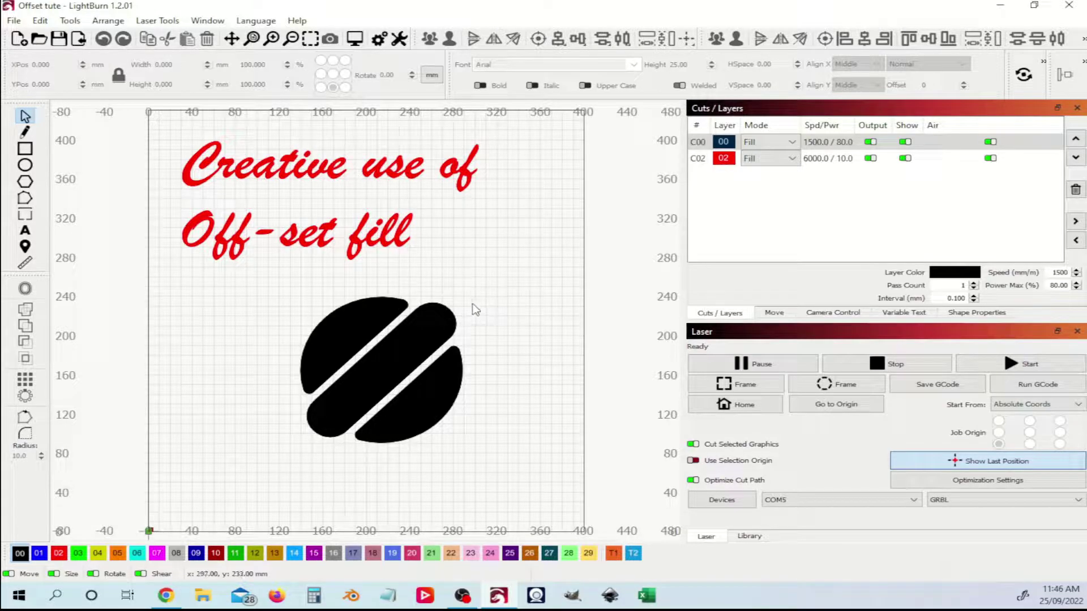
- Change the coffee-bean logo's layer C00 mode from Fill to Offset Fill (1500.0 speed, 80.0 power)
{"action": "left_click", "coordinate": [455, 322]}
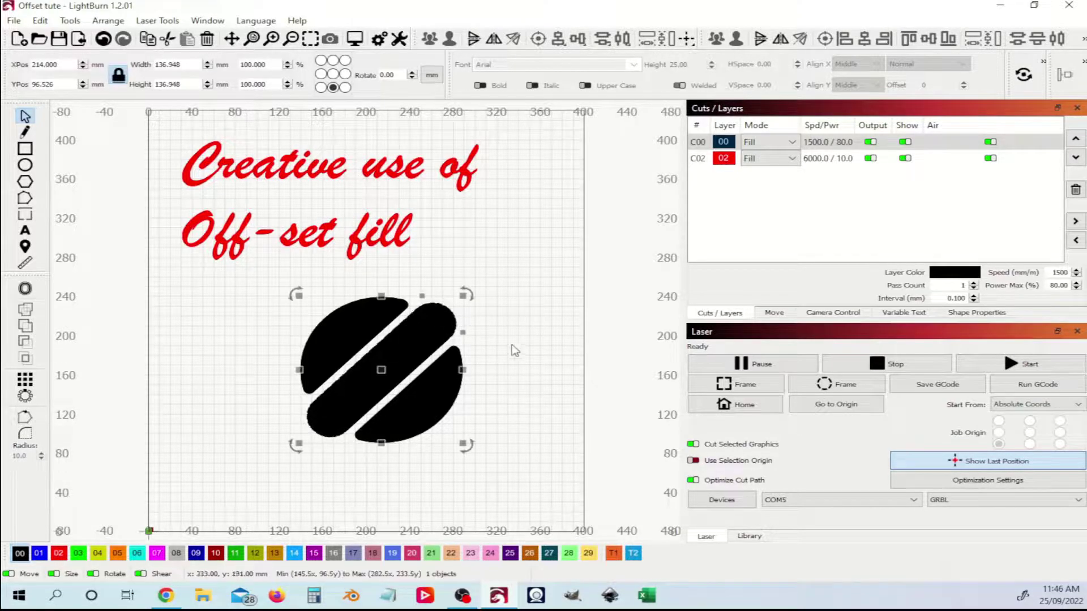
{"action": "left_click", "coordinate": [765, 142]}
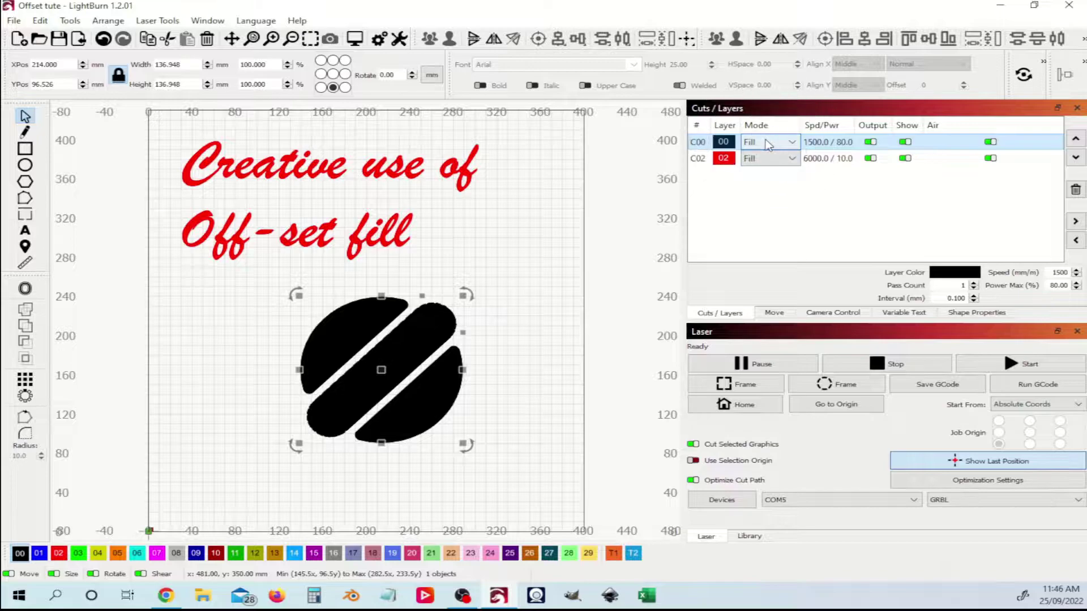
{"action": "left_click", "coordinate": [764, 139]}
{"action": "left_click", "coordinate": [701, 144]}
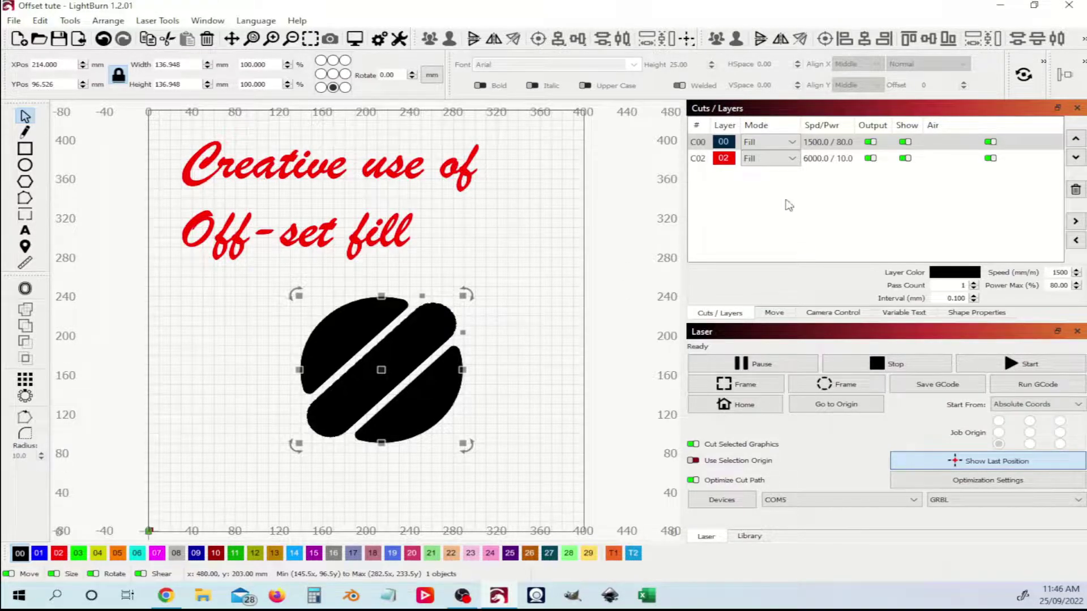
{"action": "left_click", "coordinate": [783, 145]}
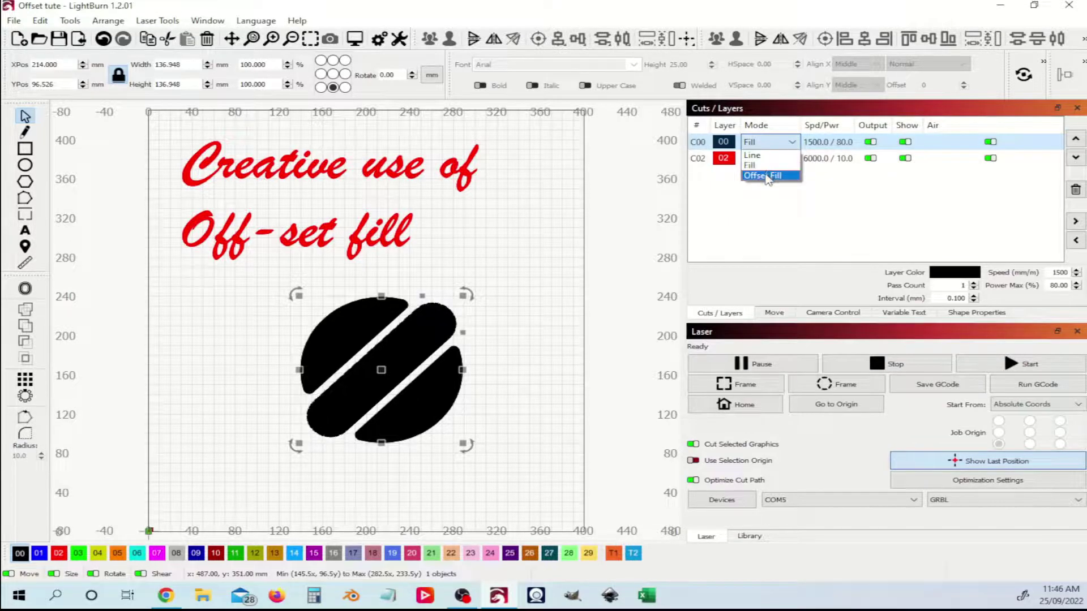
{"action": "left_click", "coordinate": [767, 176]}
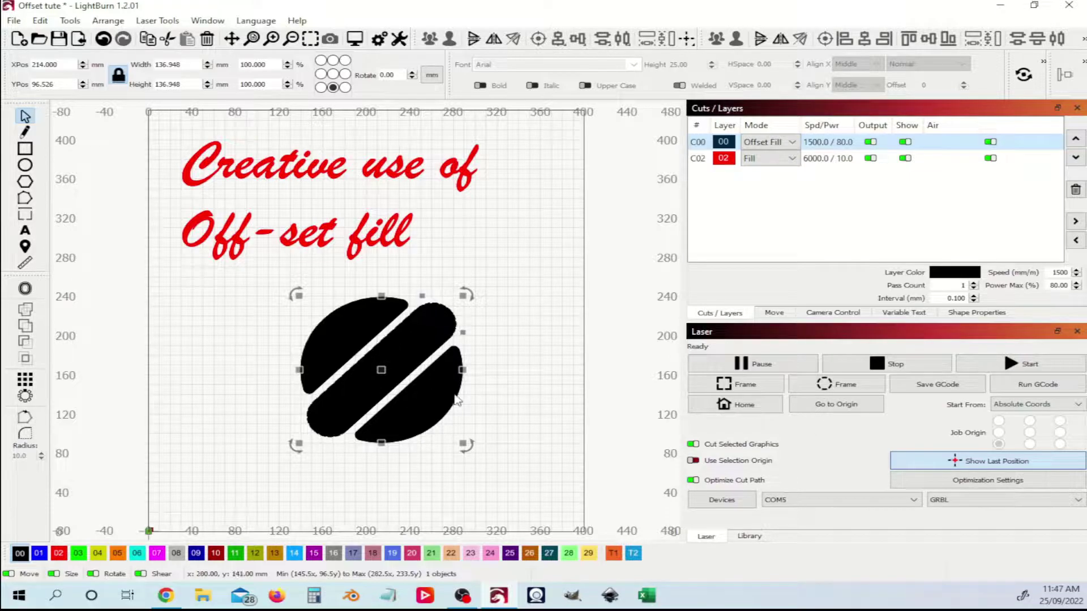
- Drag a selection box around the coffee-bean logo to select all of it
{"action": "left_click", "coordinate": [528, 271]}
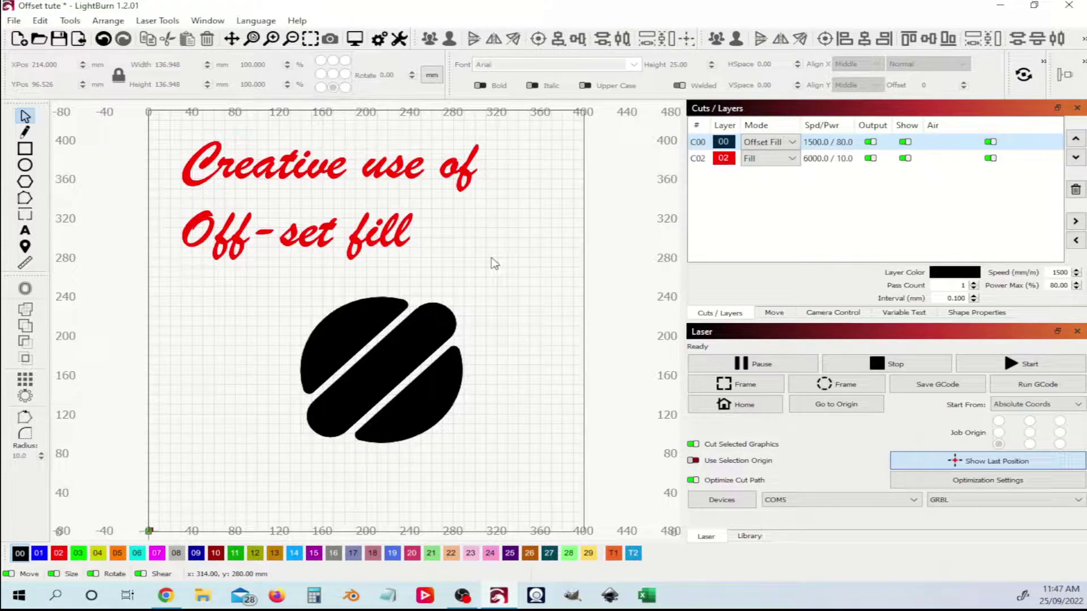
{"action": "left_click", "coordinate": [334, 330]}
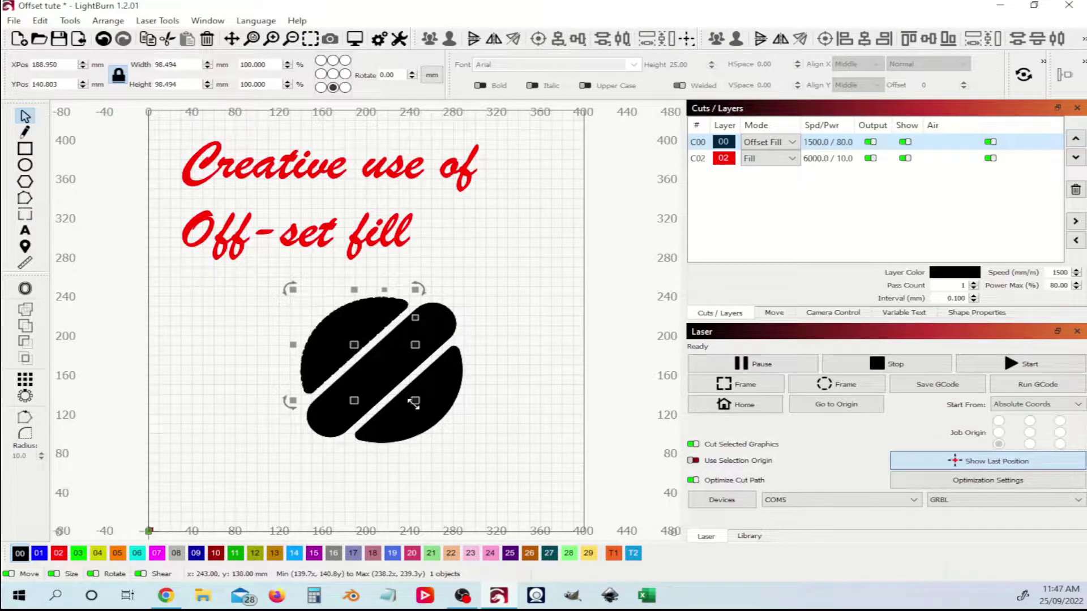
{"action": "left_click", "coordinate": [454, 446]}
{"action": "key", "text": "ctrl+z"}
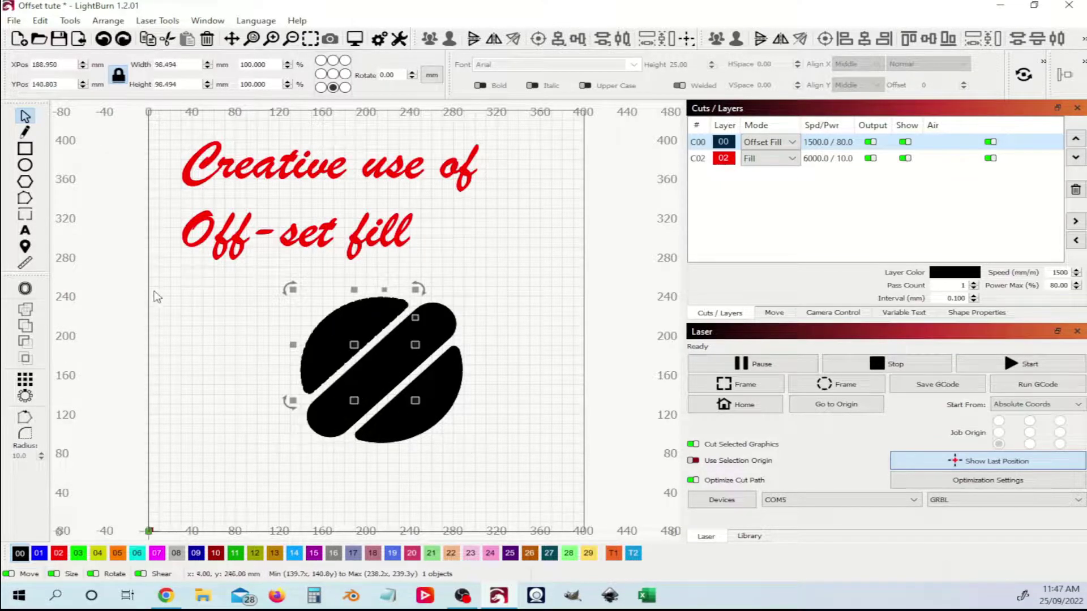
{"action": "left_click_drag", "start_coordinate": [255, 271], "coordinate": [539, 454]}
{"action": "left_click_drag", "start_coordinate": [528, 407], "coordinate": [528, 407]}
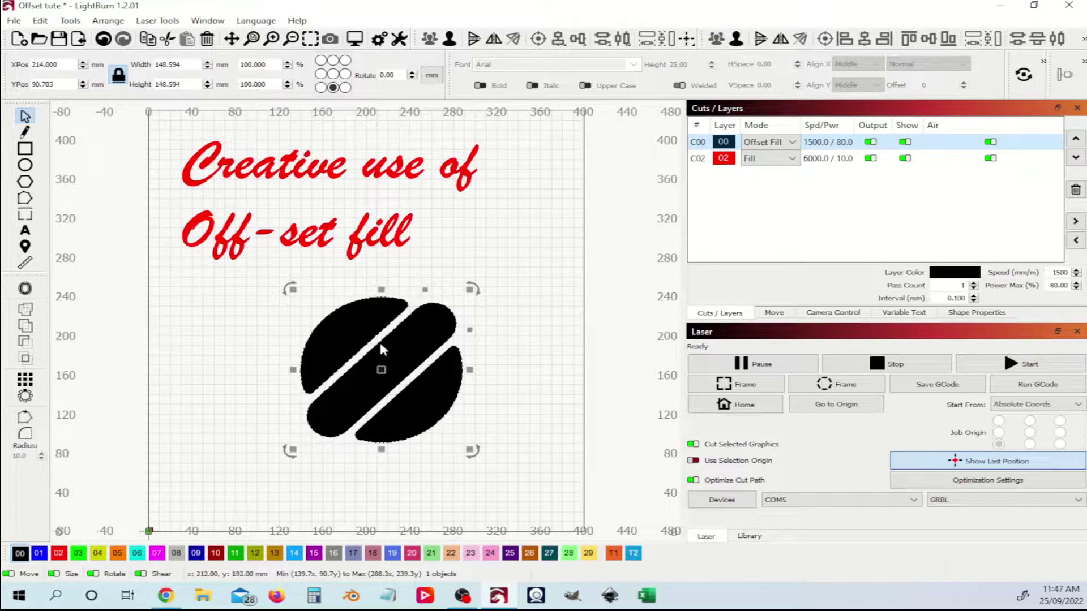
- Preview with nothing selected, then reselect the logo and re-enable Cut Selected Graphics
{"action": "left_click", "coordinate": [524, 233]}
{"action": "left_click", "coordinate": [354, 39]}
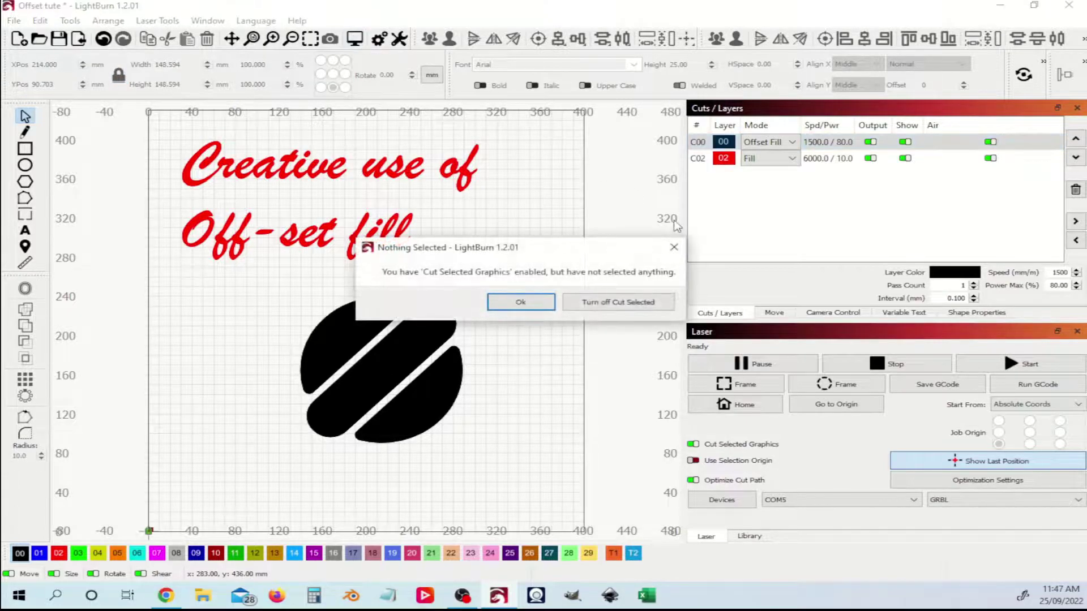
{"action": "left_click", "coordinate": [602, 301]}
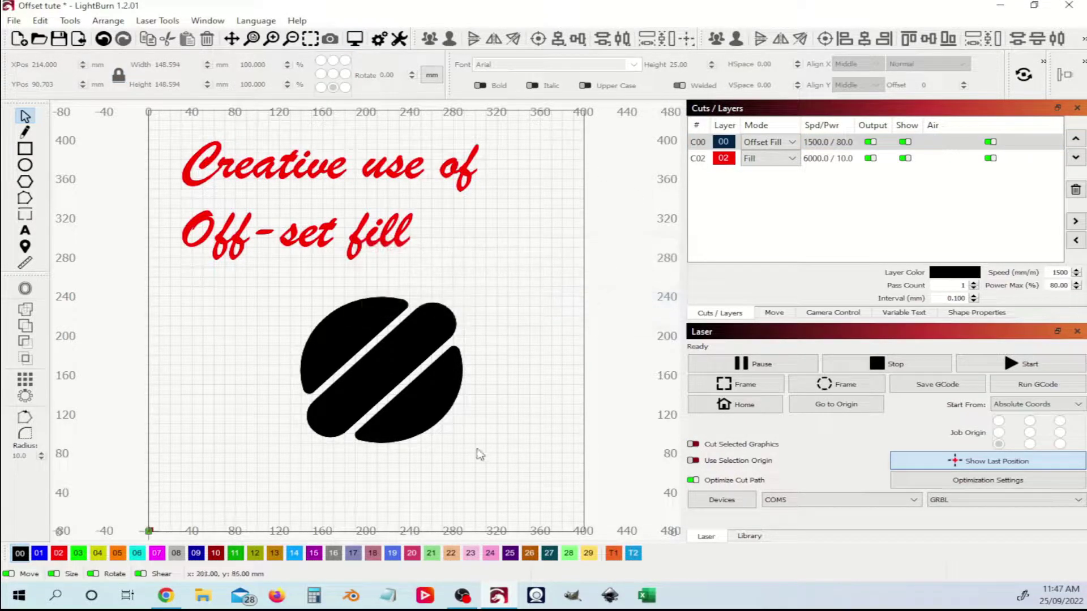
{"action": "left_click", "coordinate": [414, 352]}
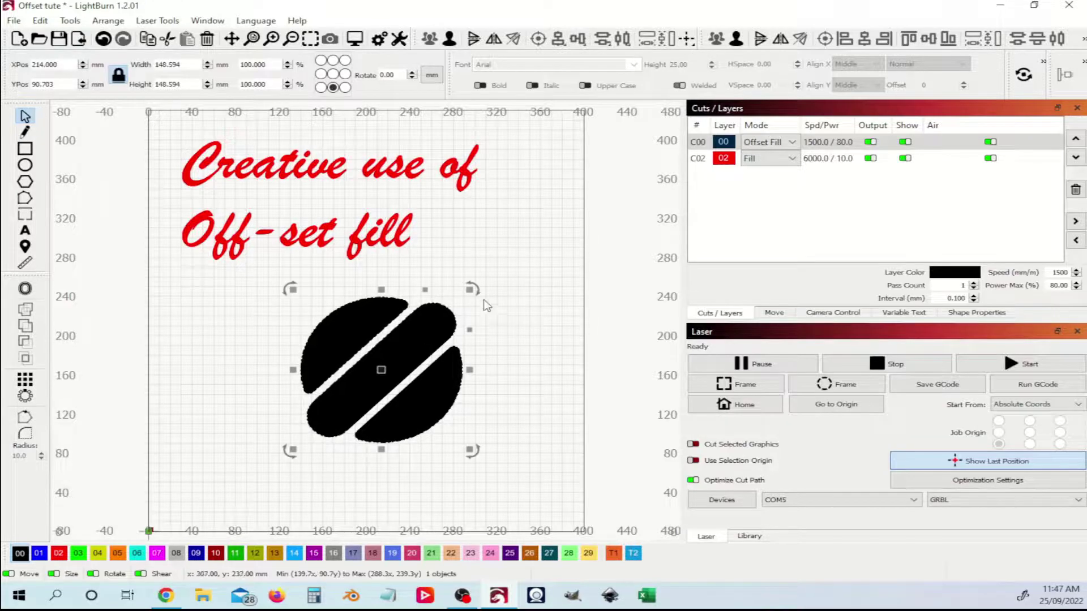
{"action": "left_click", "coordinate": [759, 446]}
{"action": "left_click", "coordinate": [355, 38]}
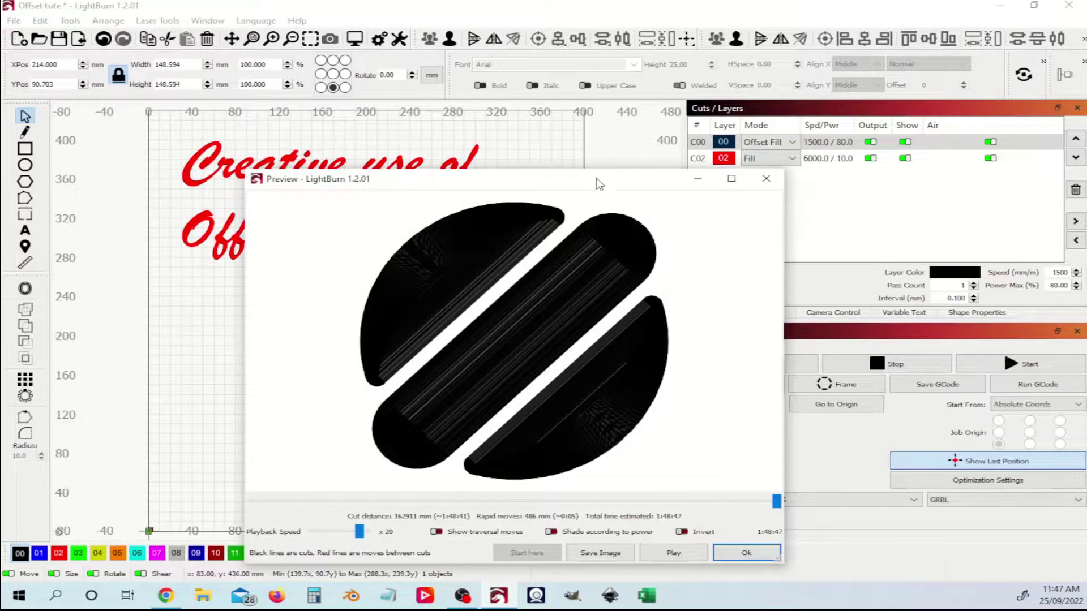
{"action": "left_click_drag", "start_coordinate": [599, 186], "coordinate": [724, 102]}
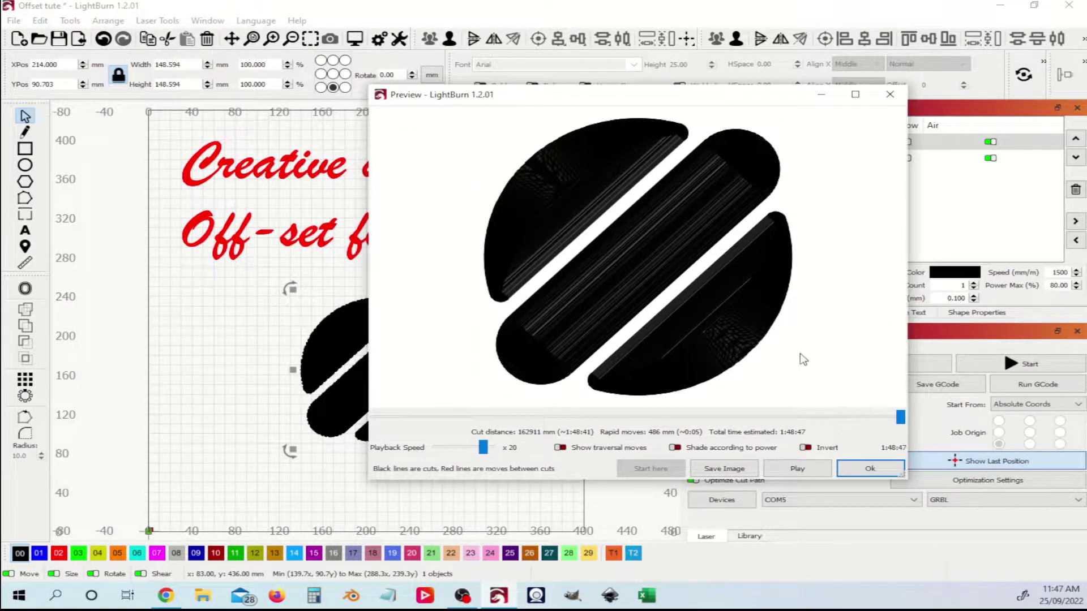
{"action": "scroll", "coordinate": [677, 262], "scroll_direction": "up", "scroll_amount": 8}
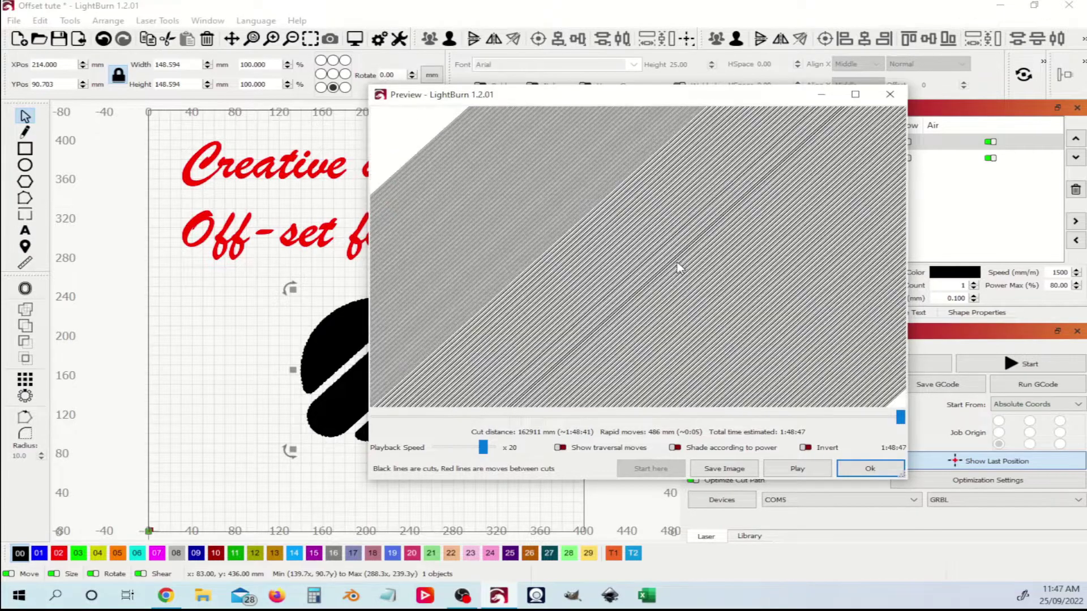
{"action": "scroll", "coordinate": [678, 263], "scroll_direction": "down", "scroll_amount": 5}
{"action": "scroll", "coordinate": [651, 263], "scroll_direction": "down", "scroll_amount": 5}
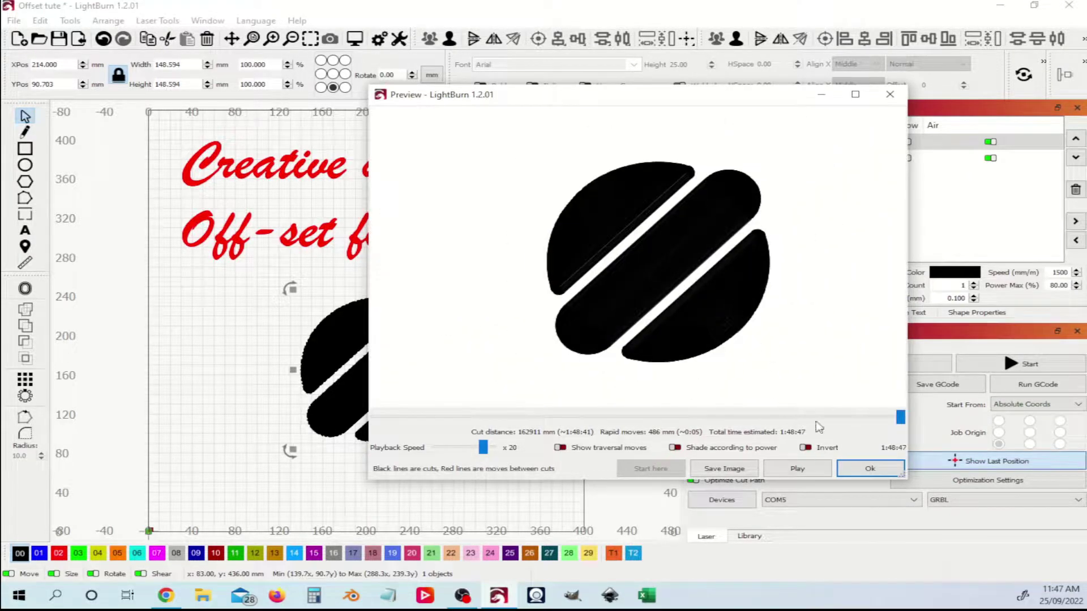
{"action": "scroll", "coordinate": [631, 296], "scroll_direction": "down", "scroll_amount": 2}
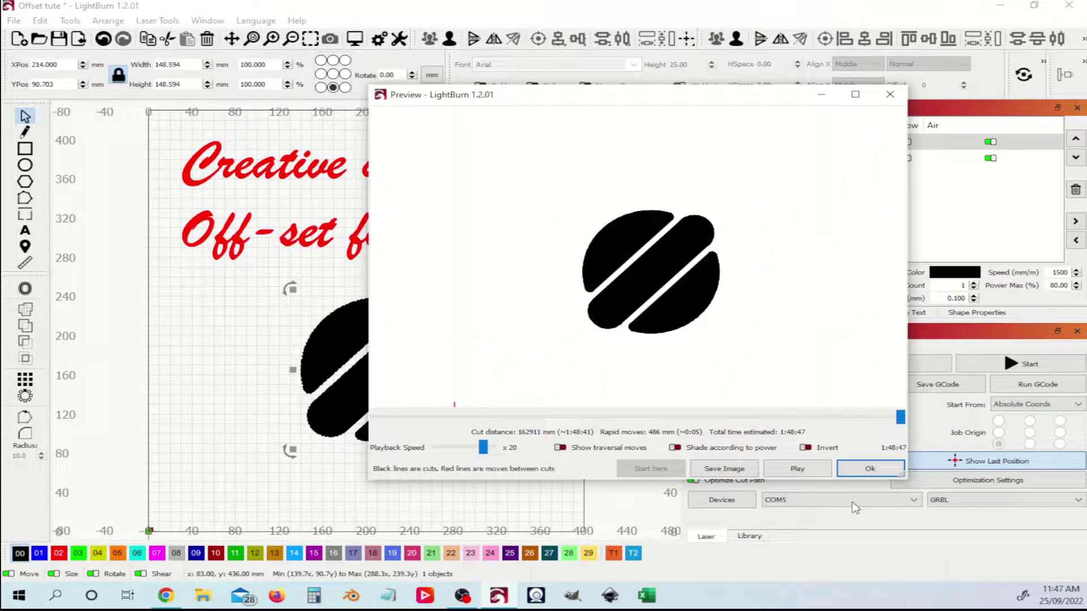
{"action": "left_click", "coordinate": [872, 469]}
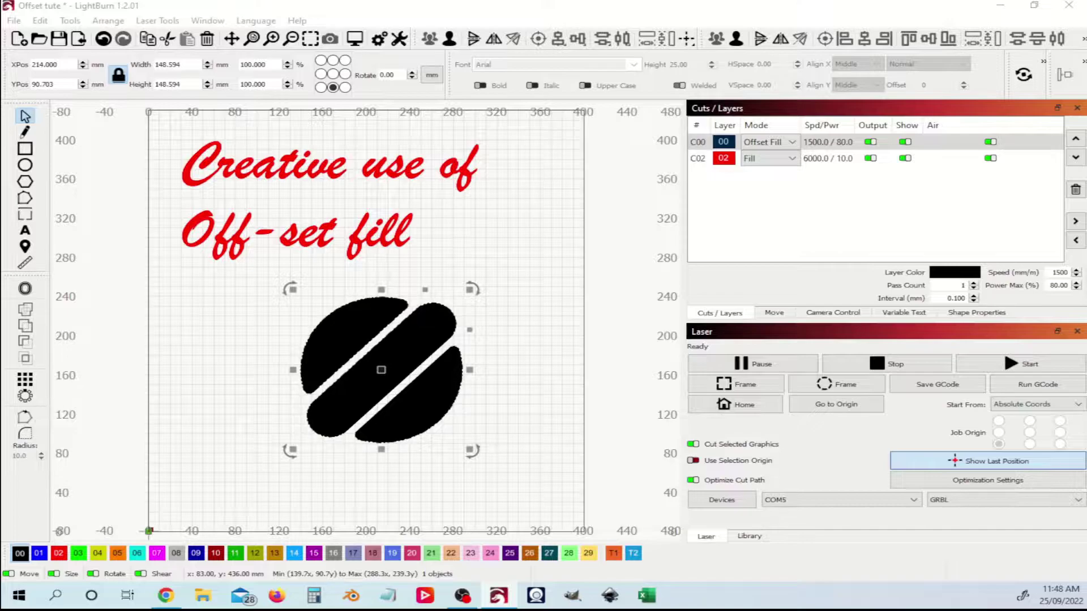
- In layer C00's Cut Settings Editor, change Lines per Inch from 254.00 to 30
{"action": "left_click_drag", "start_coordinate": [62, 595], "coordinate": [636, 59]}
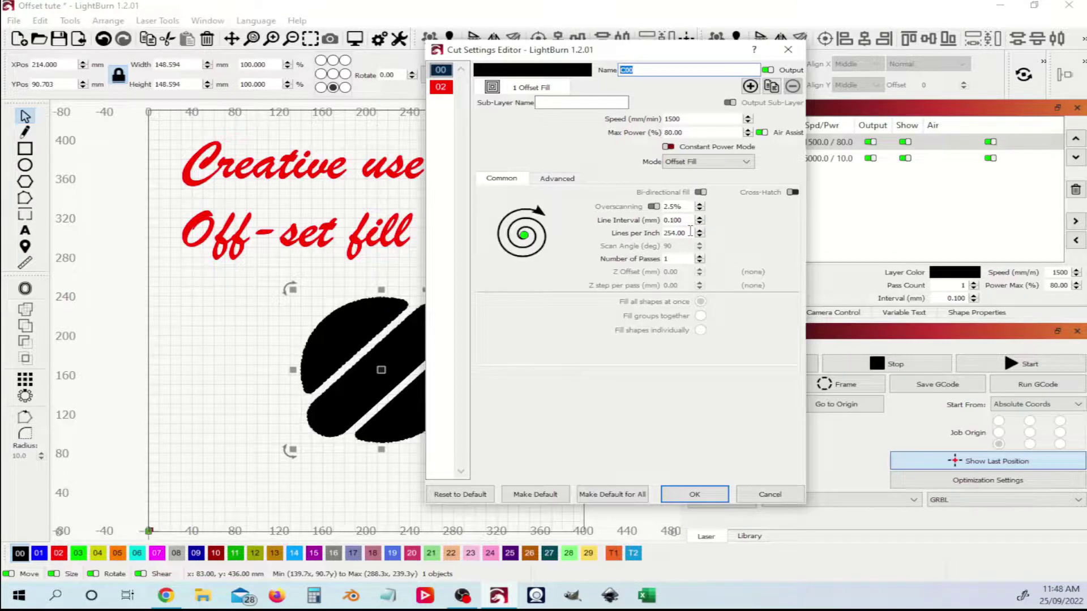
{"action": "left_click_drag", "start_coordinate": [690, 231], "coordinate": [658, 232]}
{"action": "type", "text": "30"}
{"action": "left_click", "coordinate": [712, 496]}
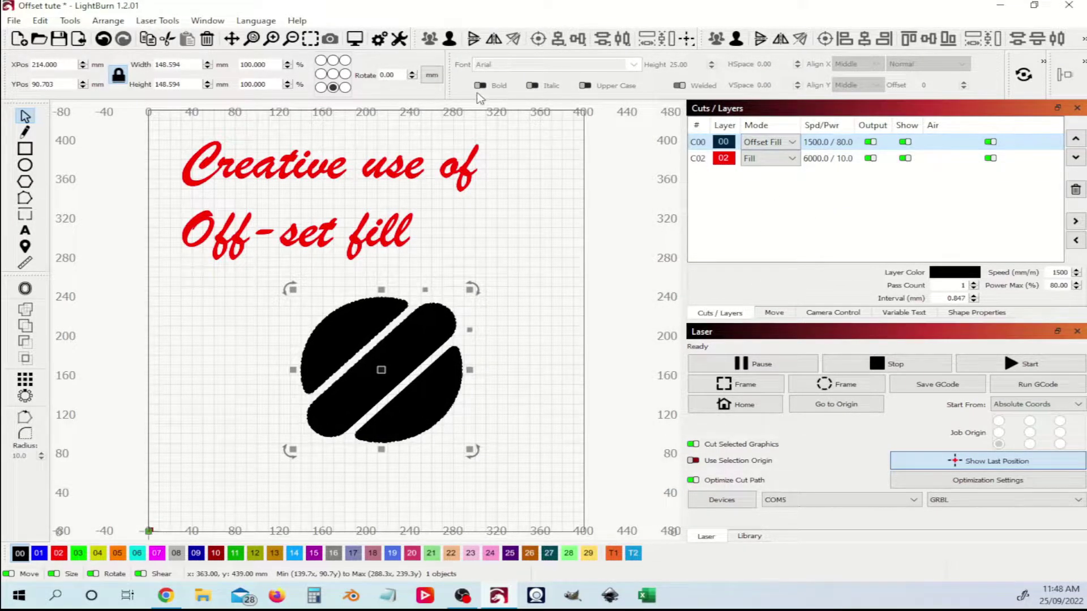
- Preview the 30-lines-per-inch offset fill (13:13 estimate), zoom around it, then close it
{"action": "left_click", "coordinate": [355, 38]}
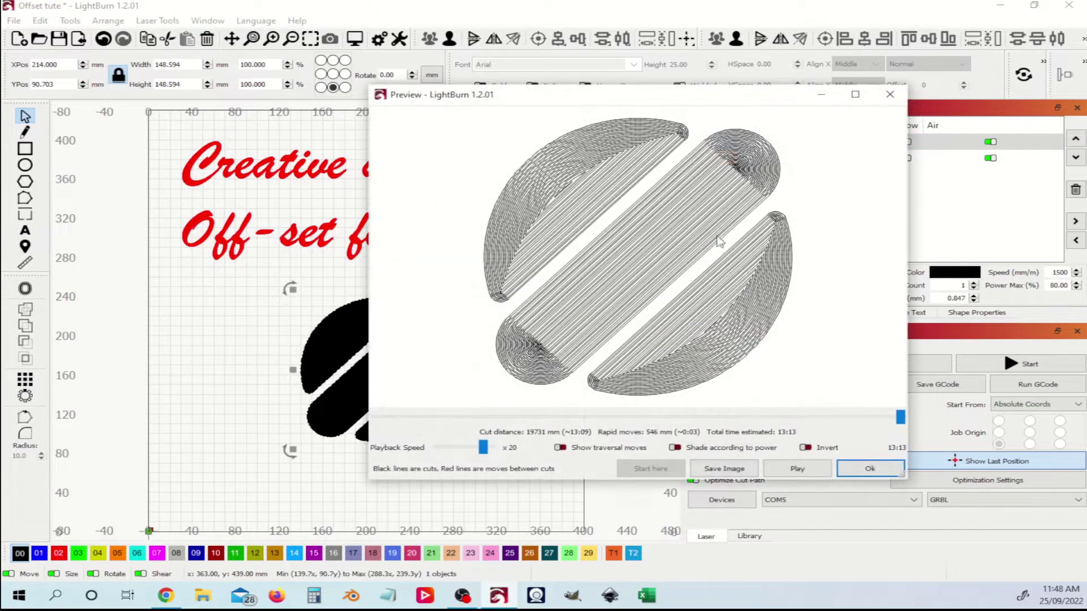
{"action": "scroll", "coordinate": [627, 261], "scroll_direction": "up", "scroll_amount": 3}
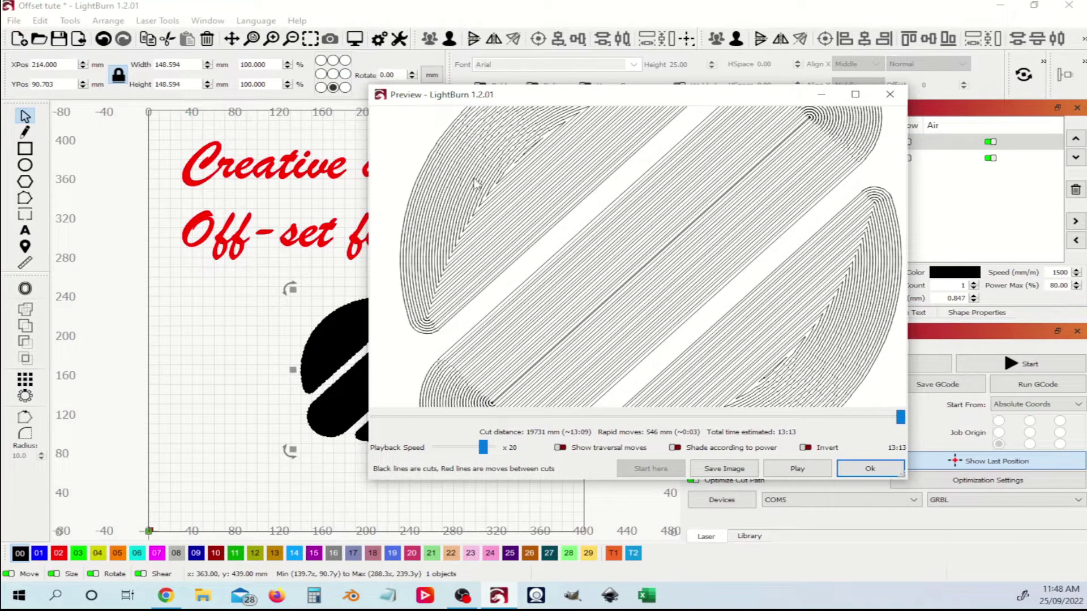
{"action": "scroll", "coordinate": [476, 183], "scroll_direction": "up", "scroll_amount": 2}
{"action": "scroll", "coordinate": [568, 183], "scroll_direction": "up", "scroll_amount": 2}
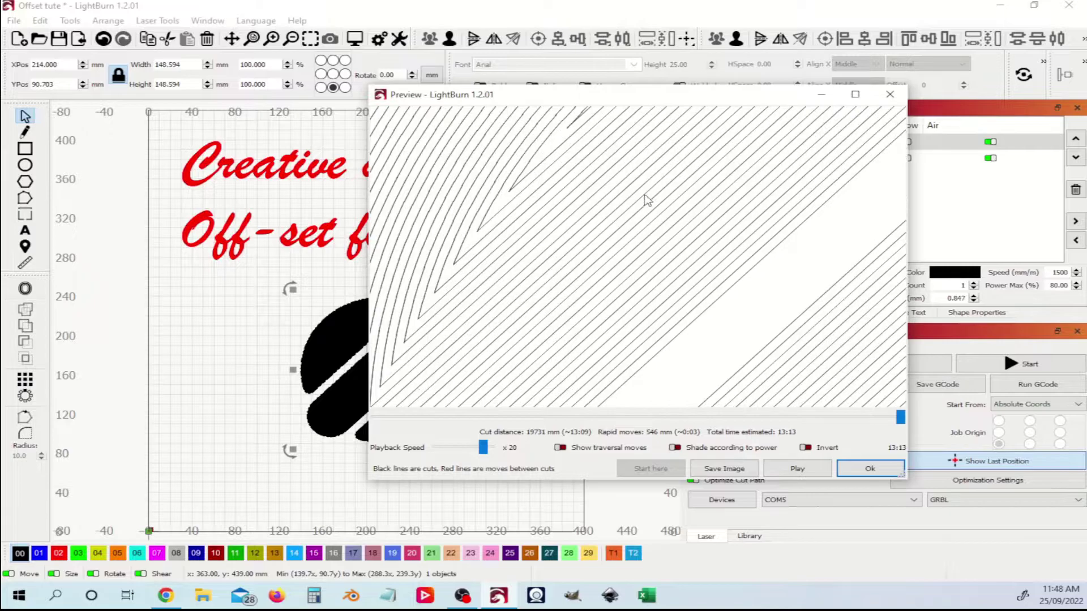
{"action": "scroll", "coordinate": [647, 199], "scroll_direction": "down", "scroll_amount": 5}
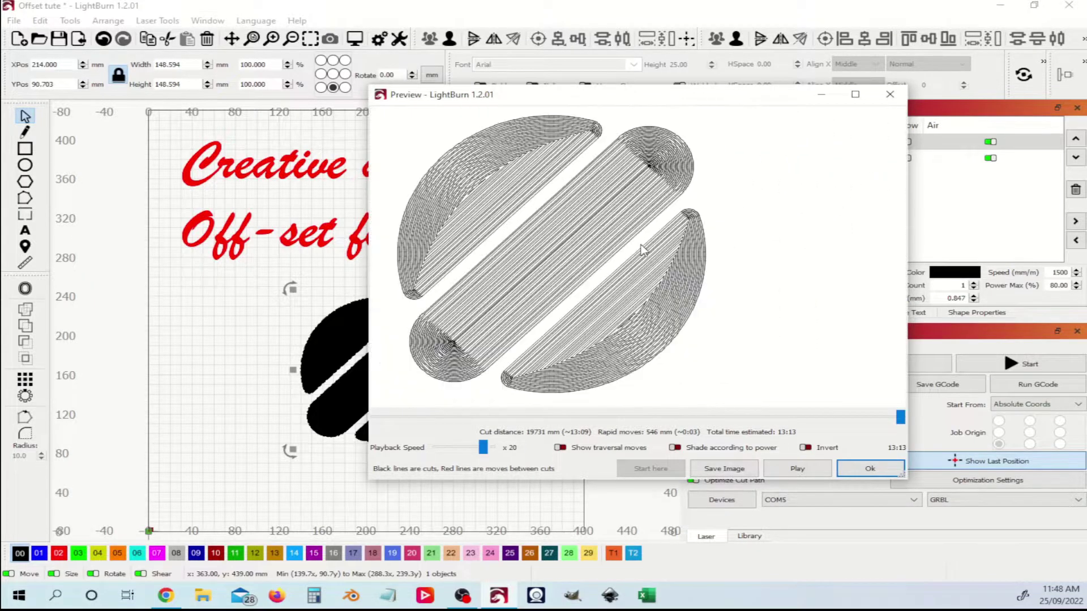
{"action": "scroll", "coordinate": [527, 253], "scroll_direction": "up", "scroll_amount": 4}
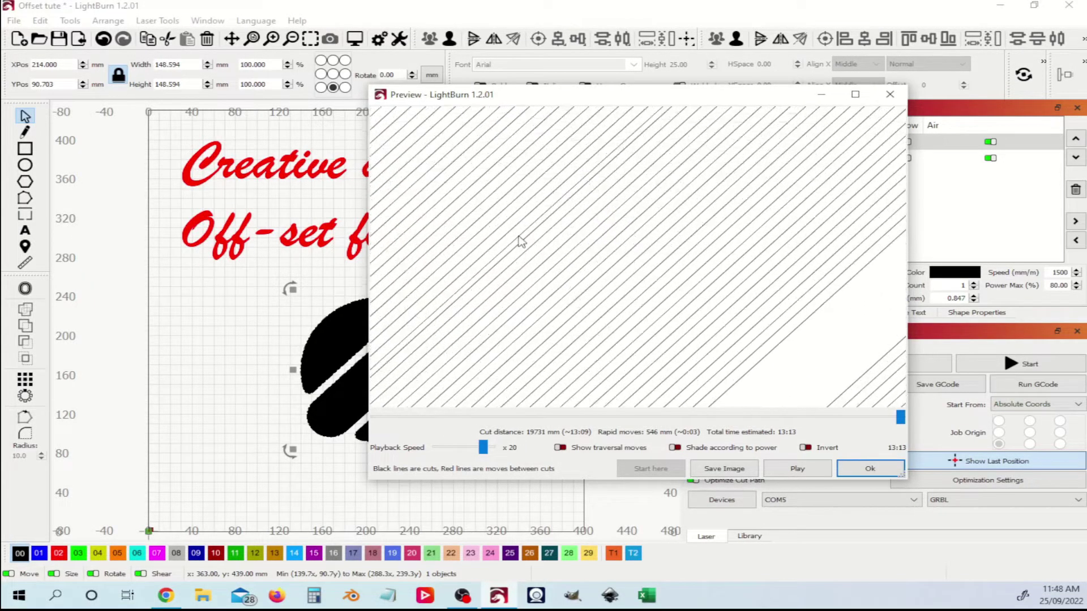
{"action": "scroll", "coordinate": [521, 241], "scroll_direction": "down", "scroll_amount": 4}
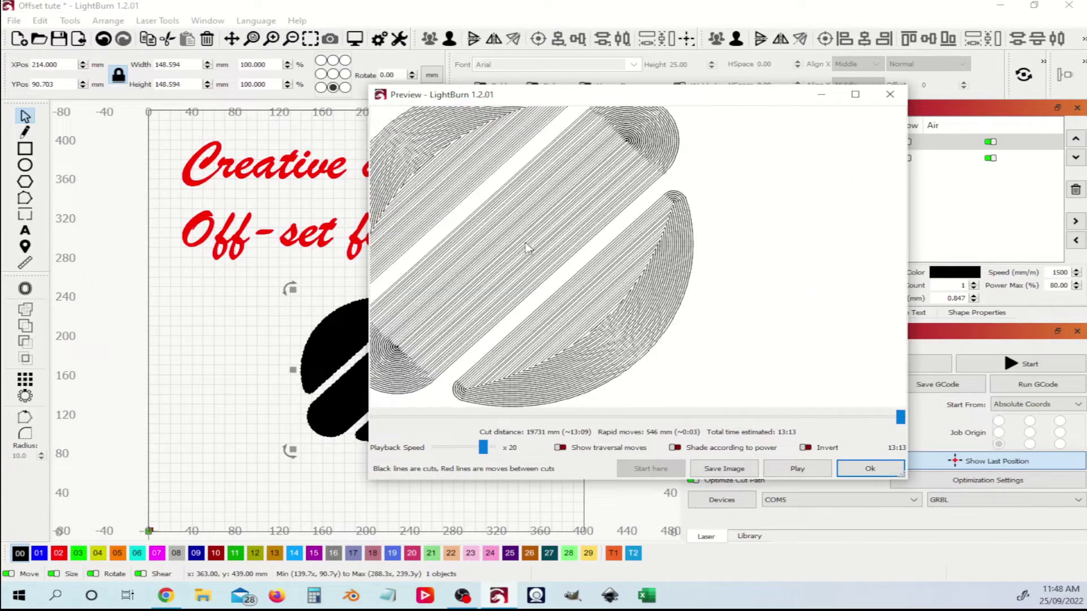
{"action": "left_click", "coordinate": [870, 469]}
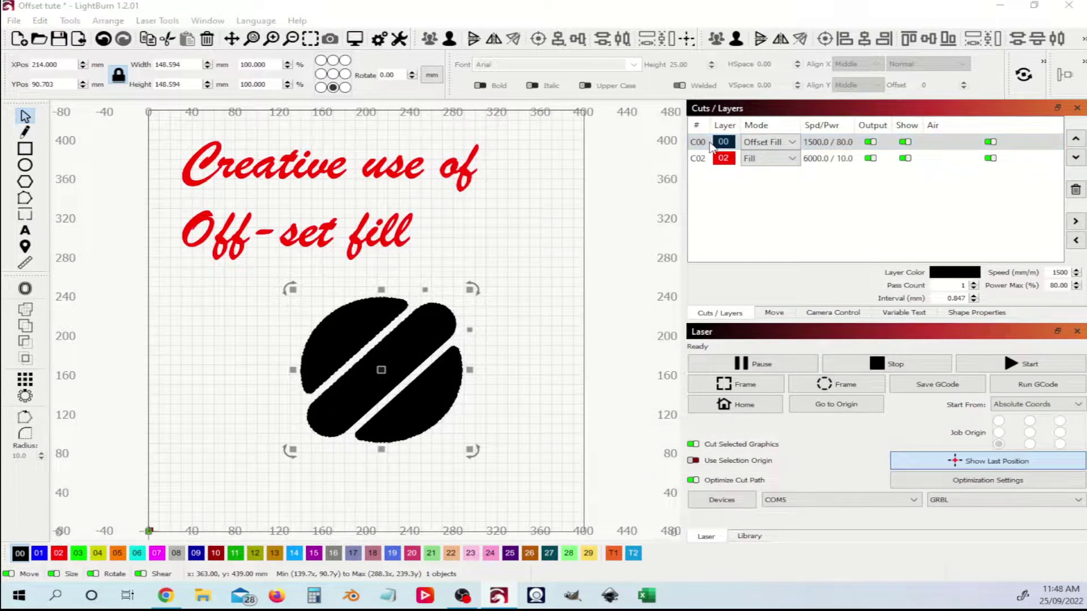
- In layer C00's Cut Settings Editor, change Lines per Inch from 29.99 to 15
{"action": "double_click", "coordinate": [724, 142]}
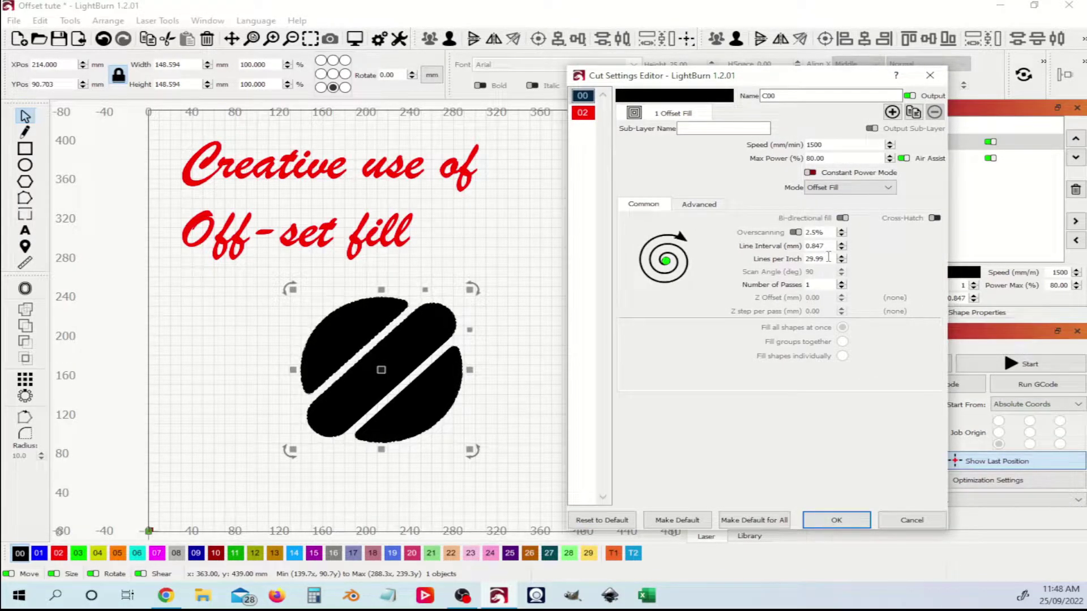
{"action": "left_click_drag", "start_coordinate": [829, 258], "coordinate": [784, 263]}
{"action": "type", "text": "15"}
{"action": "left_click", "coordinate": [841, 521]}
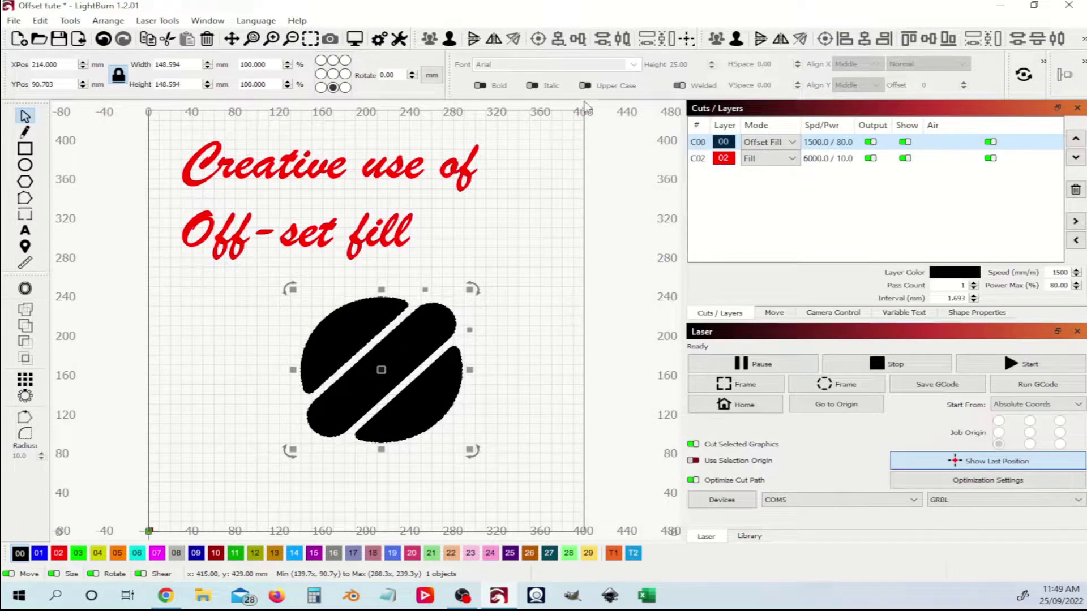
- Preview the 15-lines-per-inch offset fill, showing a 6:45 estimate and 10055 mm cut distance
{"action": "left_click", "coordinate": [354, 39]}
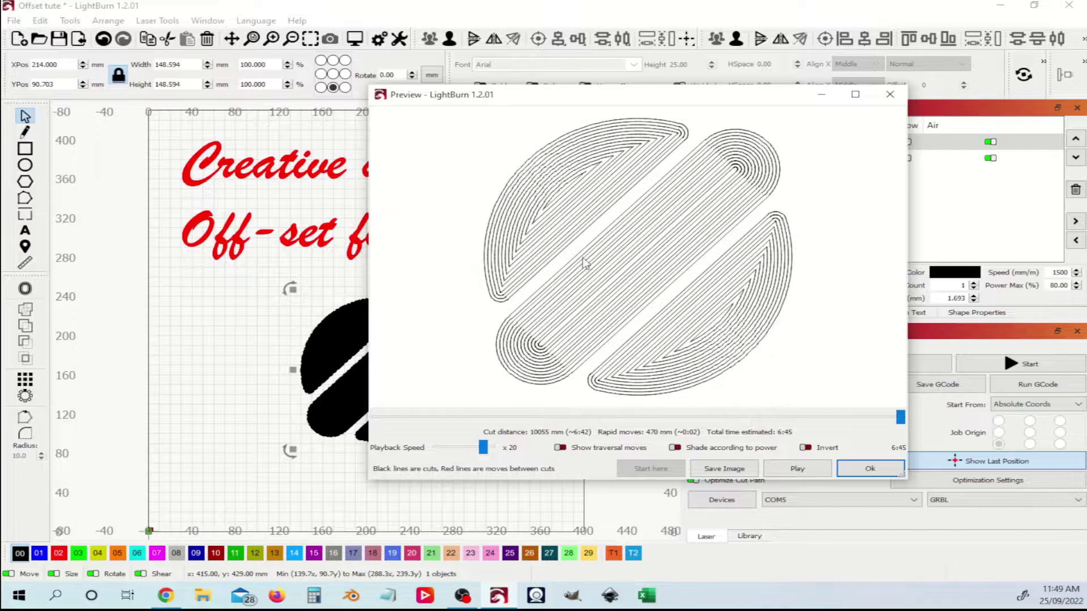
{"action": "scroll", "coordinate": [674, 243], "scroll_direction": "up", "scroll_amount": 5}
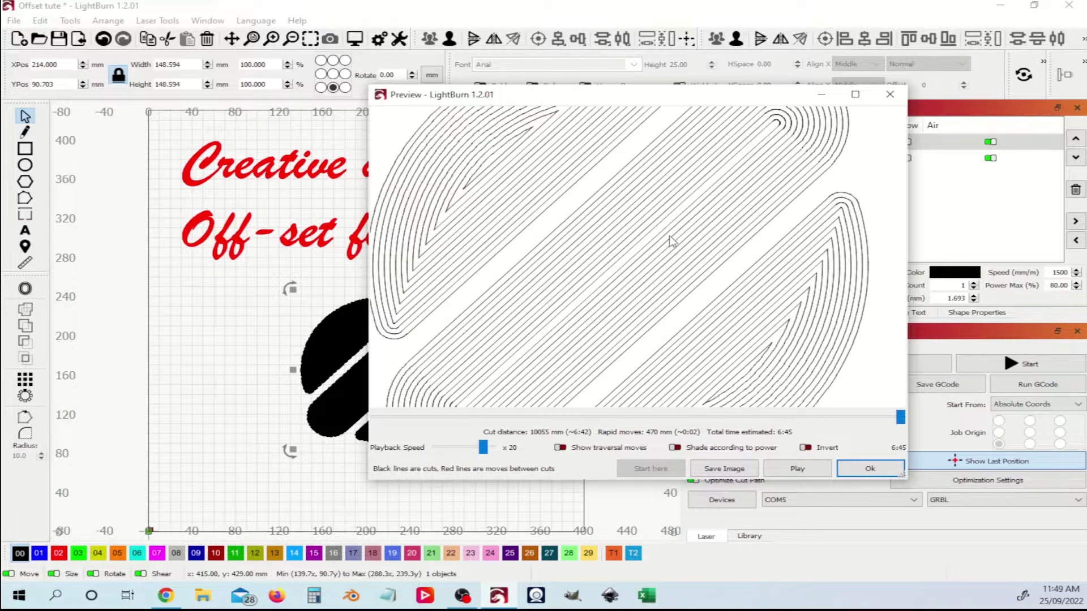
{"action": "scroll", "coordinate": [748, 223], "scroll_direction": "down", "scroll_amount": 6}
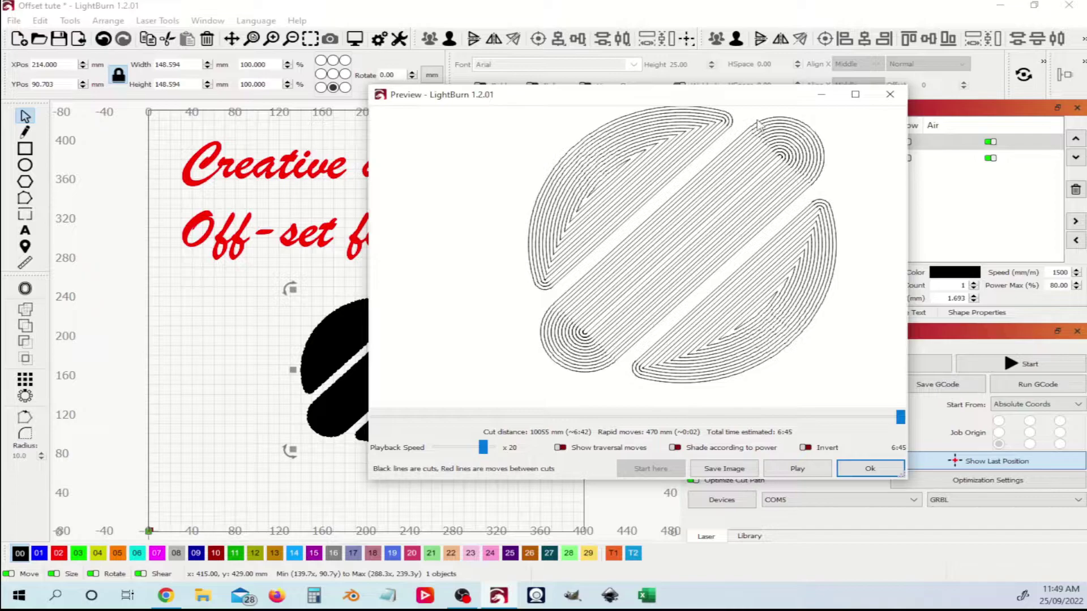
- Move the Preview window aside and snip the whole preview drawing as an image
{"action": "left_click_drag", "start_coordinate": [758, 96], "coordinate": [952, 67]}
{"action": "scroll", "coordinate": [957, 147], "scroll_direction": "down", "scroll_amount": 3}
{"action": "scroll", "coordinate": [955, 164], "scroll_direction": "up", "scroll_amount": 5}
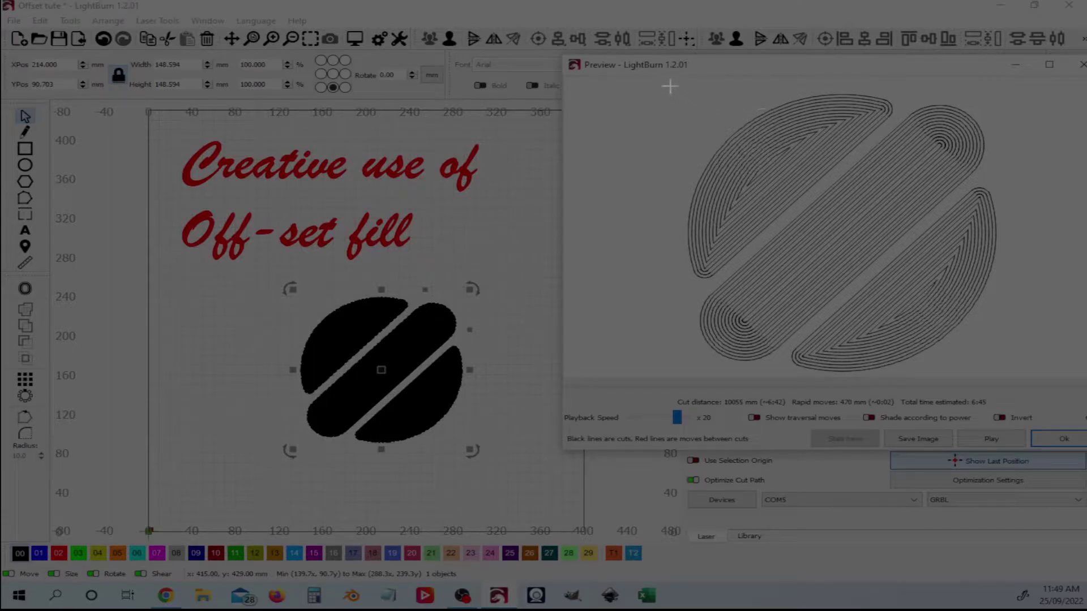
{"action": "left_click_drag", "start_coordinate": [662, 83], "coordinate": [1015, 378]}
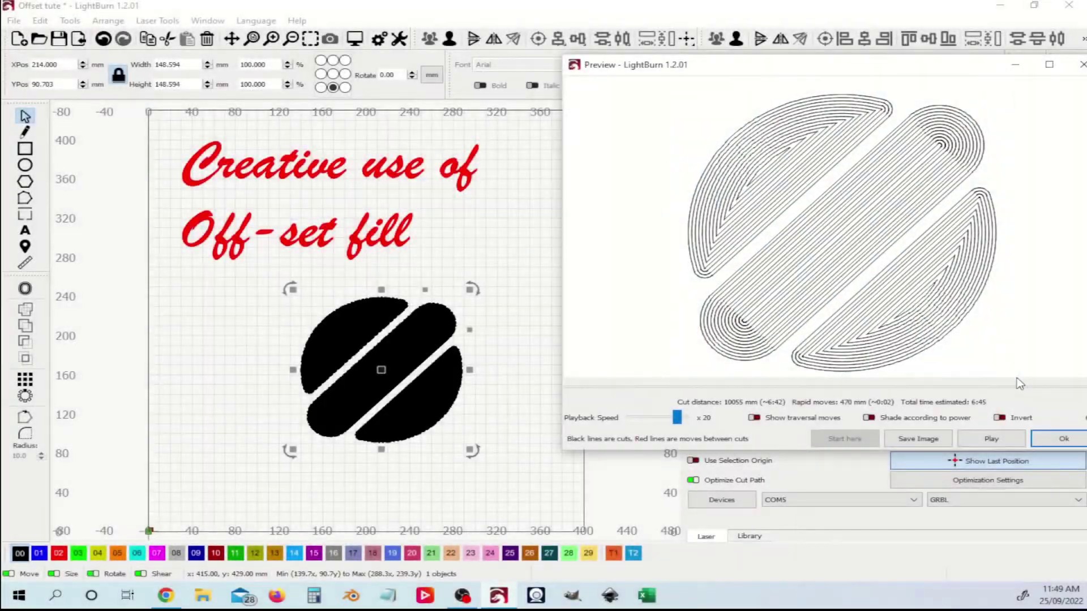
- Minimise the preview and drag the black bean logo right of the work area, to X 473 mm
{"action": "left_click", "coordinate": [1017, 64]}
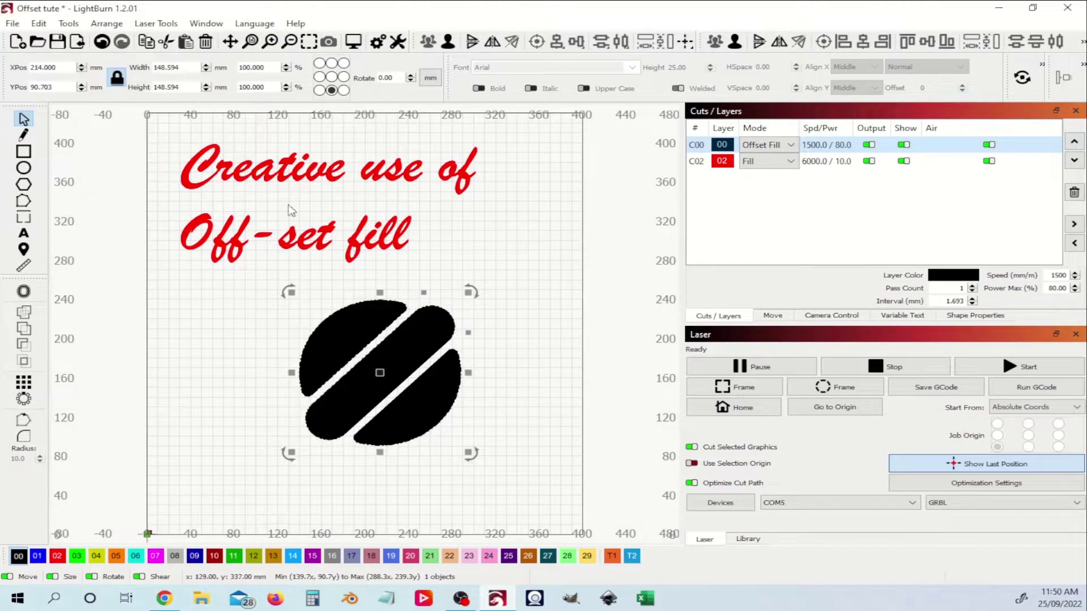
{"action": "left_click", "coordinate": [378, 347]}
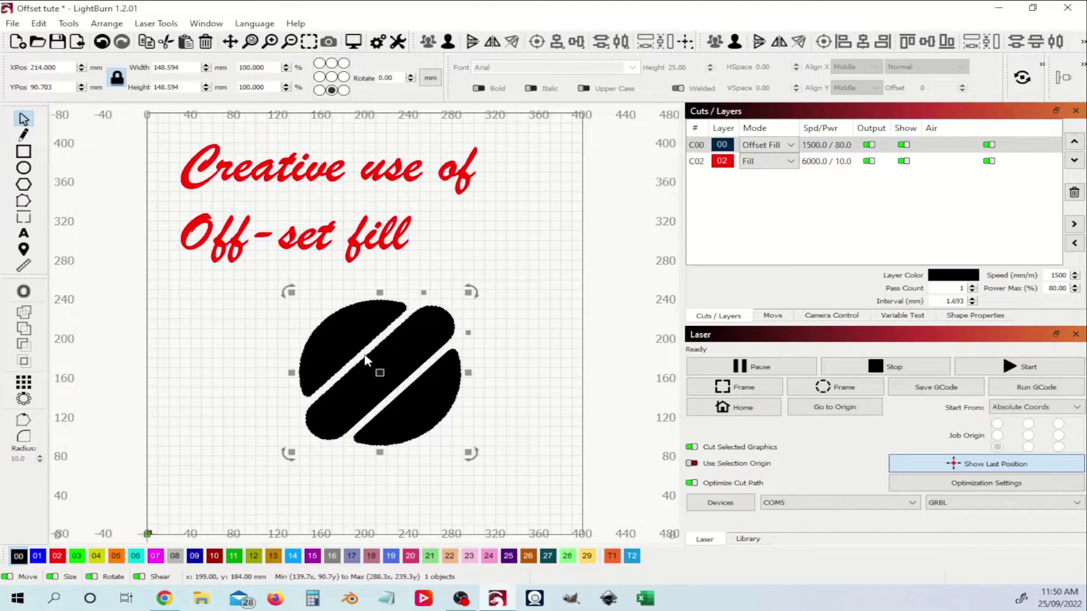
{"action": "left_click_drag", "start_coordinate": [381, 374], "coordinate": [609, 338]}
- Paste the captured preview image onto the canvas
{"action": "right_click", "coordinate": [267, 366]}
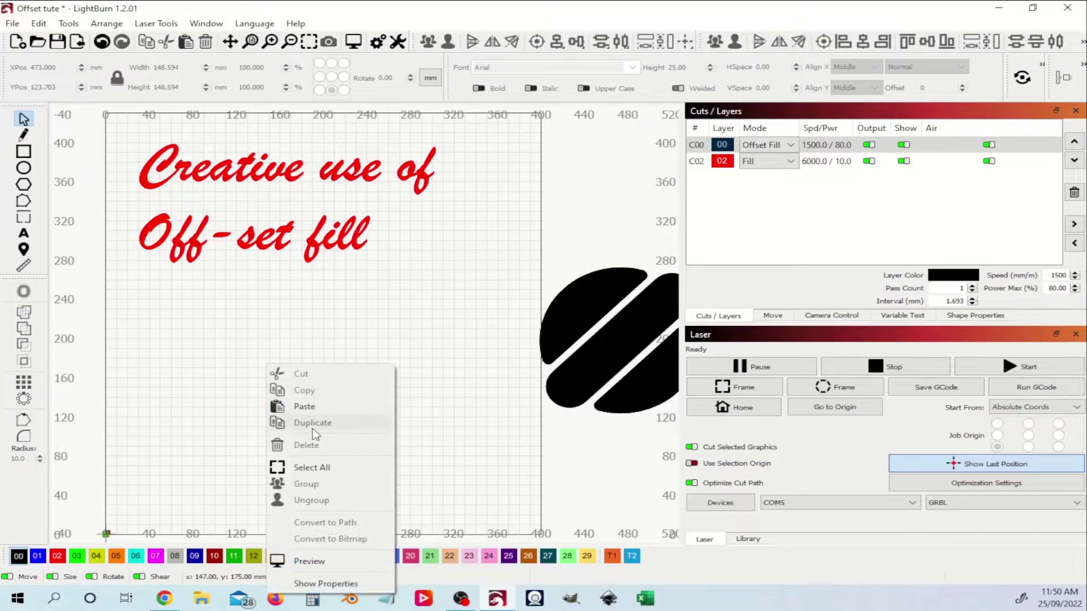
{"action": "left_click", "coordinate": [314, 407]}
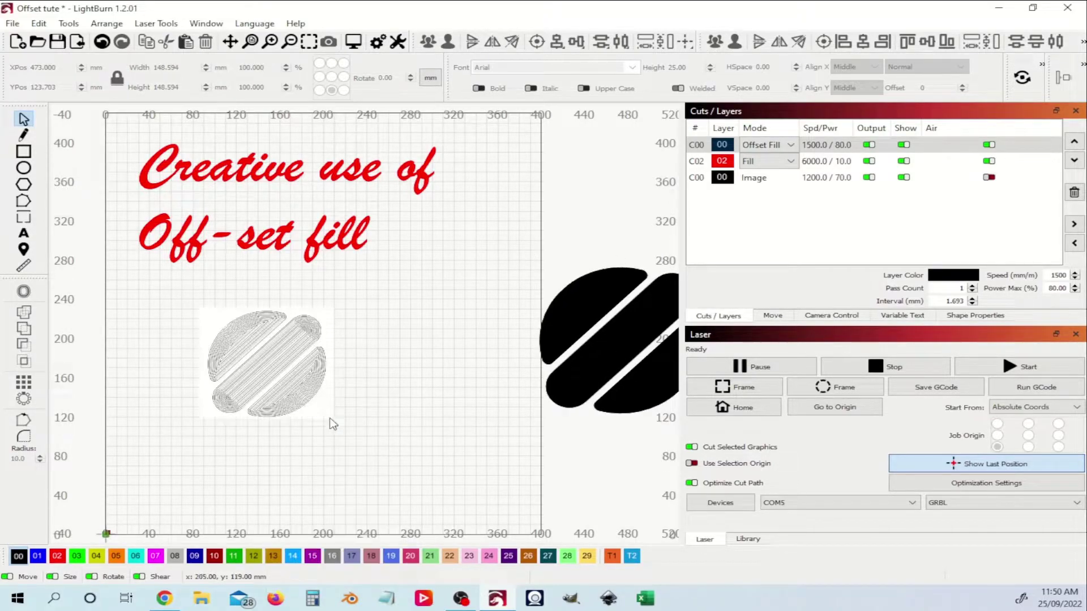
{"action": "scroll", "coordinate": [234, 338], "scroll_direction": "up", "scroll_amount": 5}
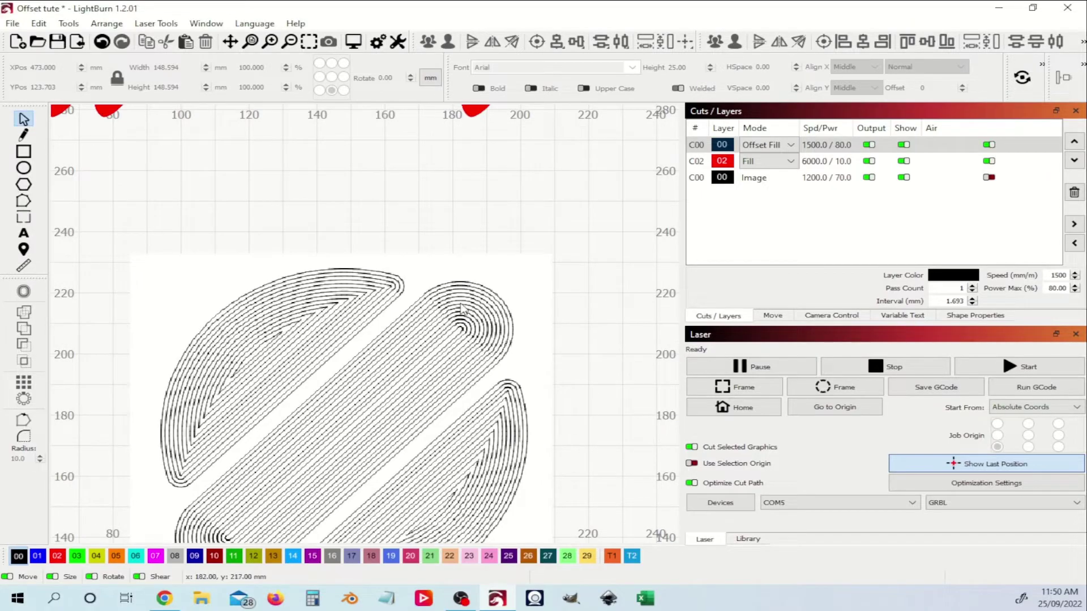
- Trace the pasted image into vector outlines, removing the original image layer
{"action": "left_click", "coordinate": [461, 308]}
{"action": "scroll", "coordinate": [447, 313], "scroll_direction": "up", "scroll_amount": 5}
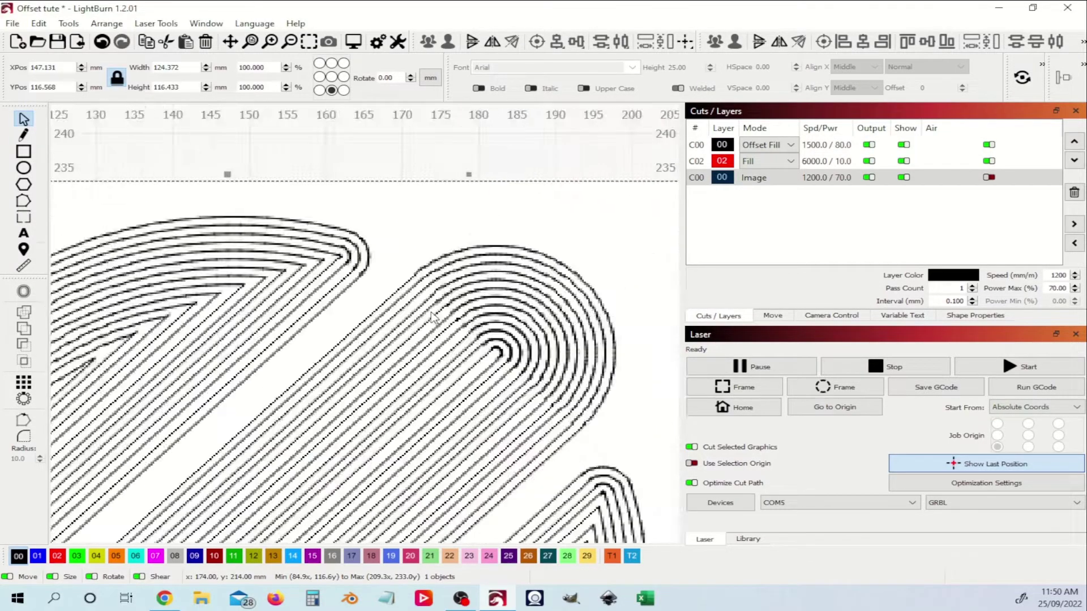
{"action": "scroll", "coordinate": [434, 316], "scroll_direction": "down", "scroll_amount": 8}
{"action": "right_click", "coordinate": [419, 323]}
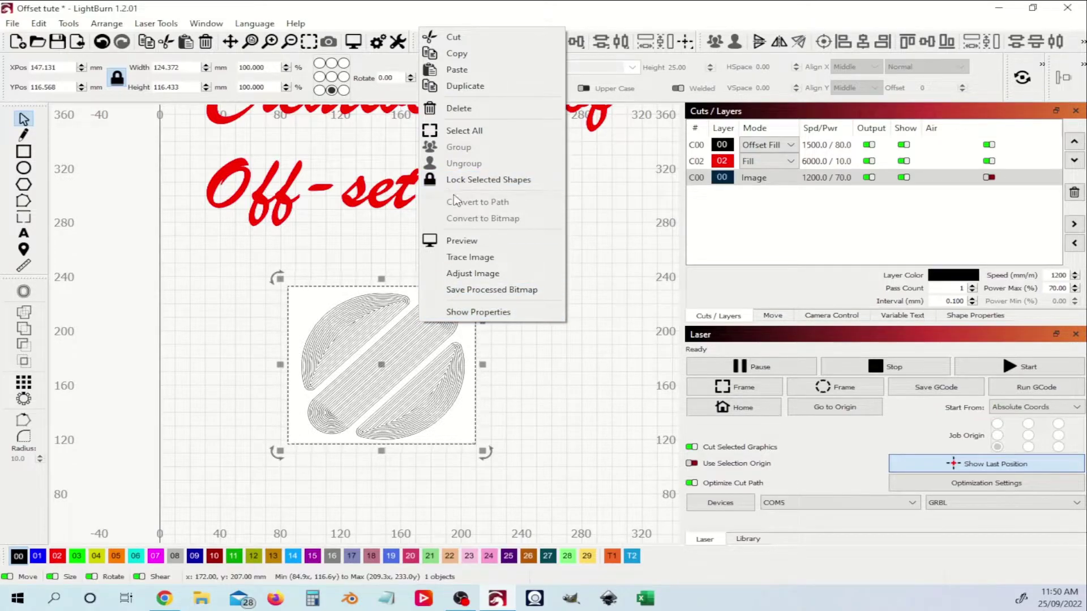
{"action": "left_click", "coordinate": [470, 257]}
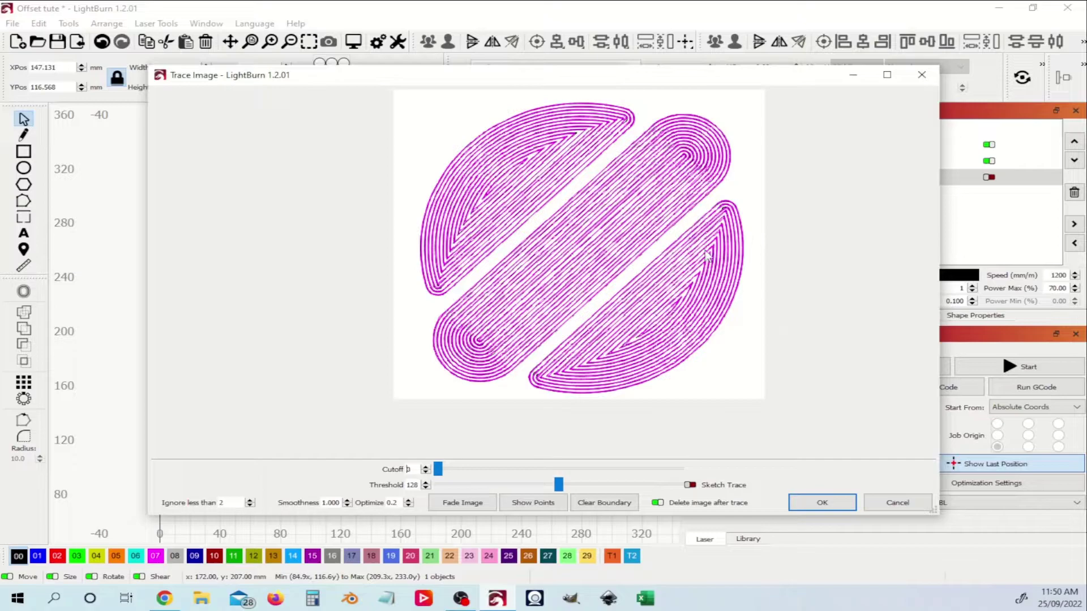
{"action": "scroll", "coordinate": [623, 184], "scroll_direction": "up", "scroll_amount": 5}
{"action": "scroll", "coordinate": [625, 186], "scroll_direction": "down", "scroll_amount": 5}
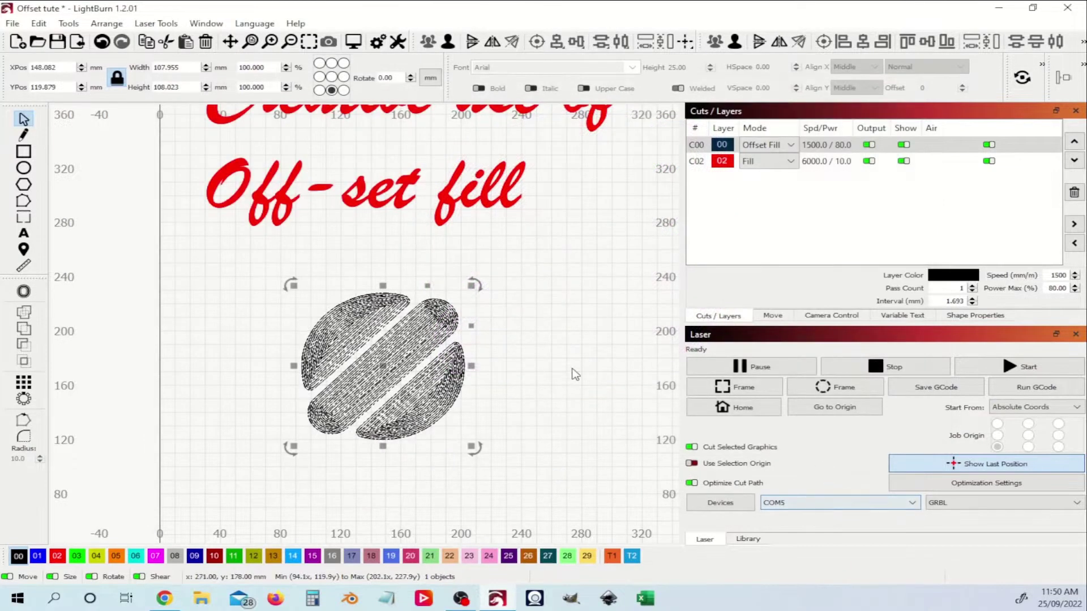
- Zoom in on the traced fill contours of the 108 mm logo, then zoom back out and reselect it
{"action": "scroll", "coordinate": [447, 335], "scroll_direction": "up", "scroll_amount": 6}
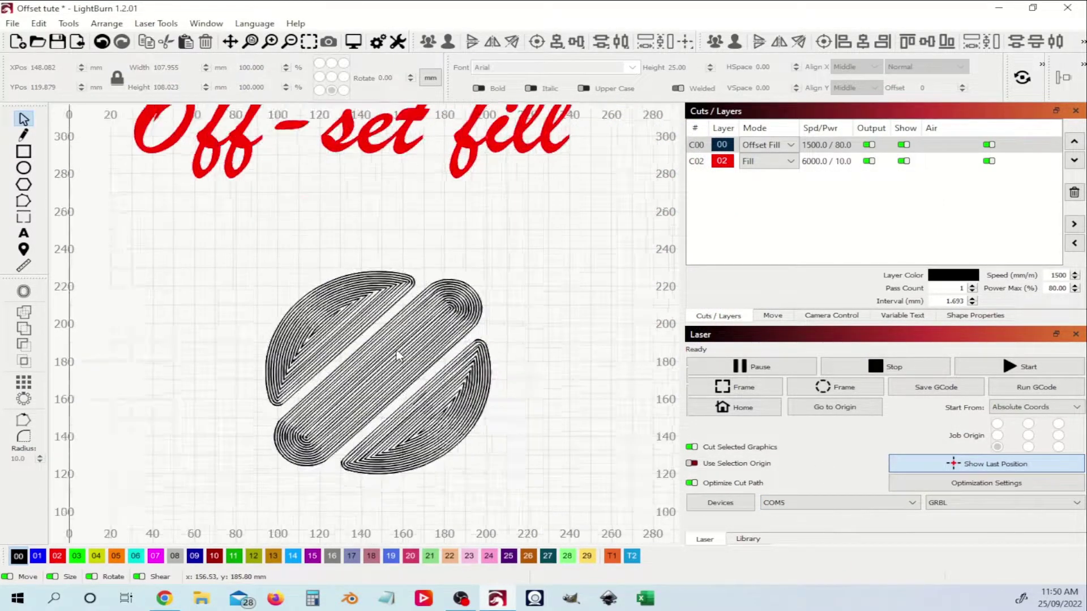
{"action": "left_click", "coordinate": [526, 218]}
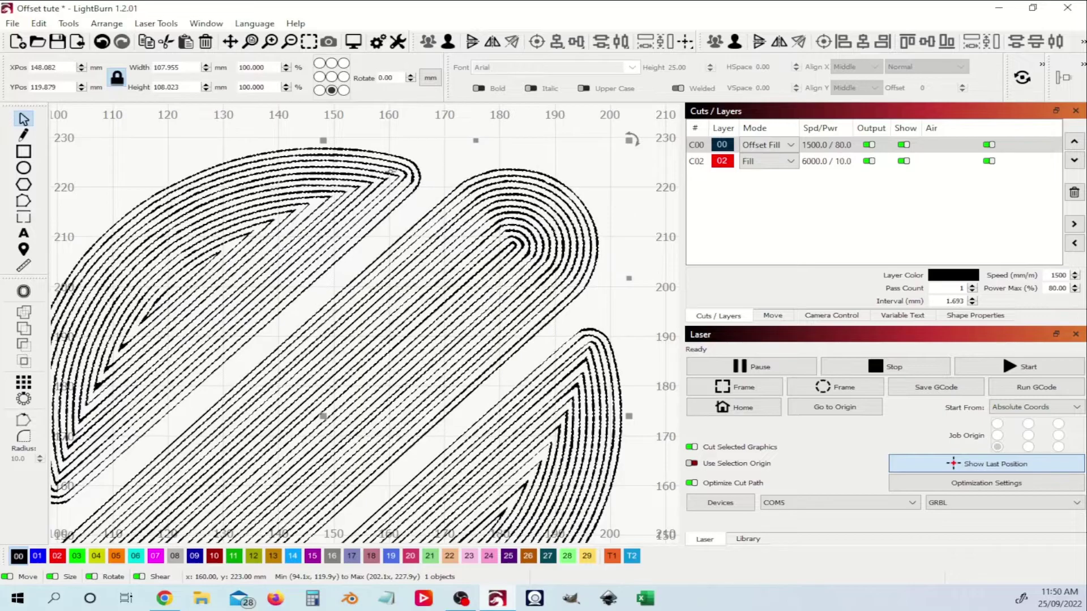
{"action": "left_click", "coordinate": [572, 178]}
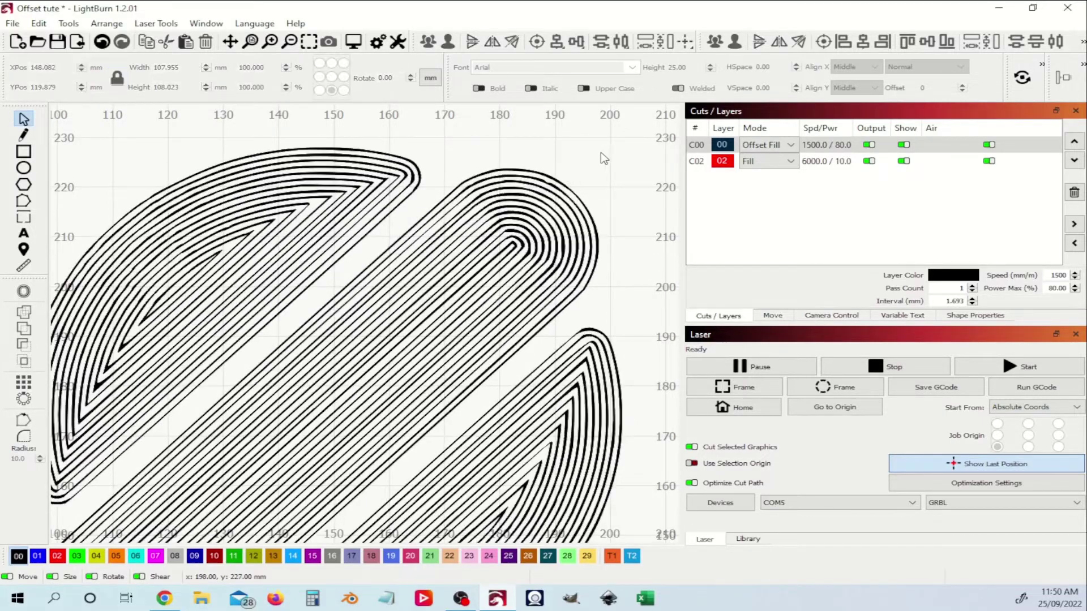
{"action": "scroll", "coordinate": [602, 154], "scroll_direction": "down", "scroll_amount": 3}
{"action": "scroll", "coordinate": [506, 264], "scroll_direction": "right", "scroll_amount": 3}
{"action": "key", "text": "ctrl+a"}
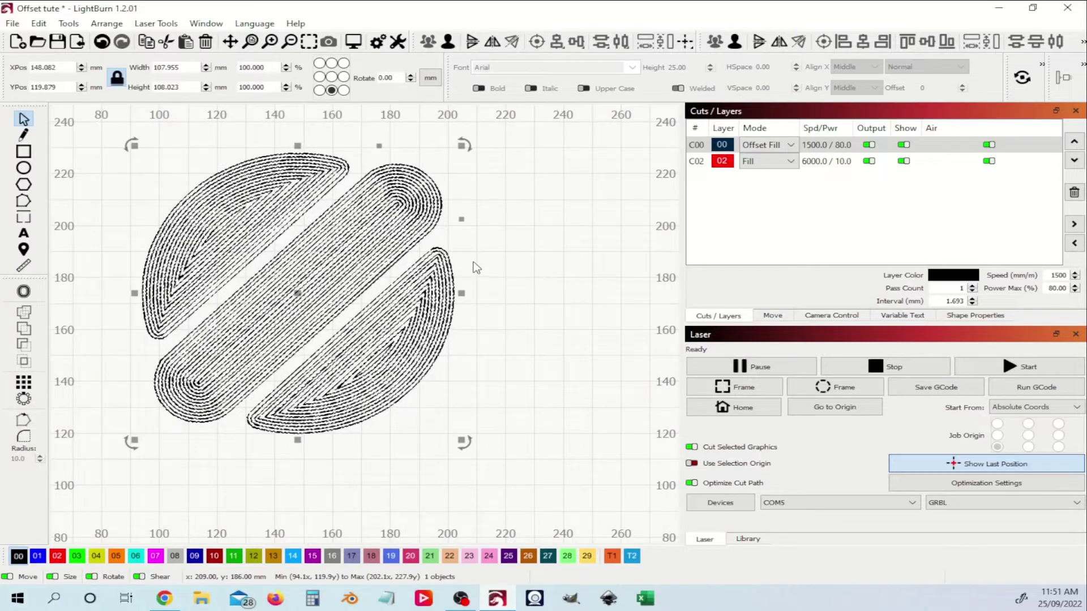
{"action": "left_click", "coordinate": [507, 264]}
{"action": "scroll", "coordinate": [498, 280], "scroll_direction": "up", "scroll_amount": 5}
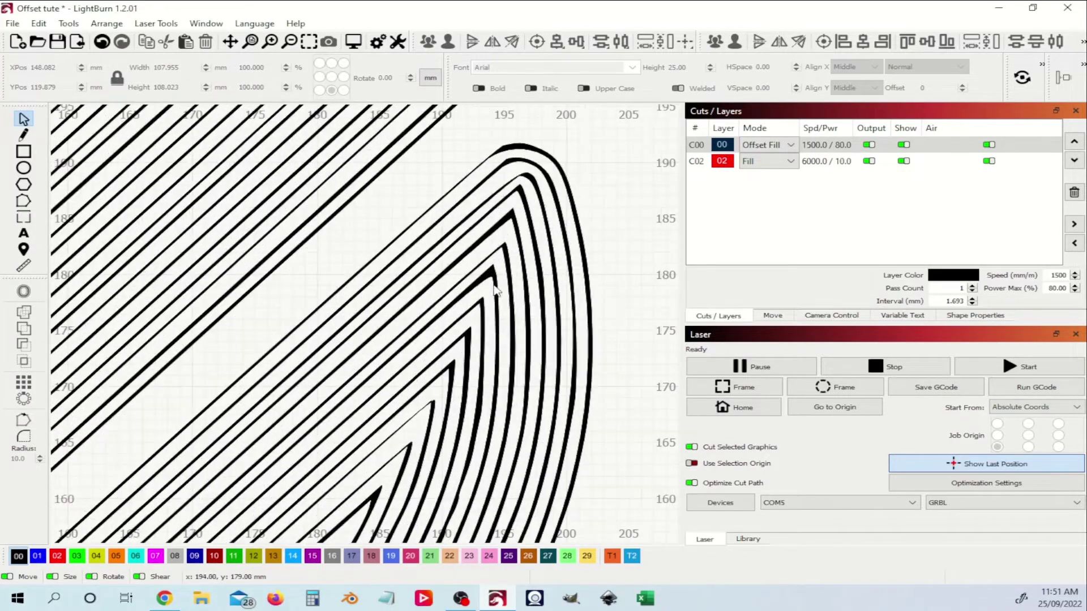
{"action": "scroll", "coordinate": [542, 263], "scroll_direction": "up", "scroll_amount": 3}
{"action": "left_click", "coordinate": [512, 258]}
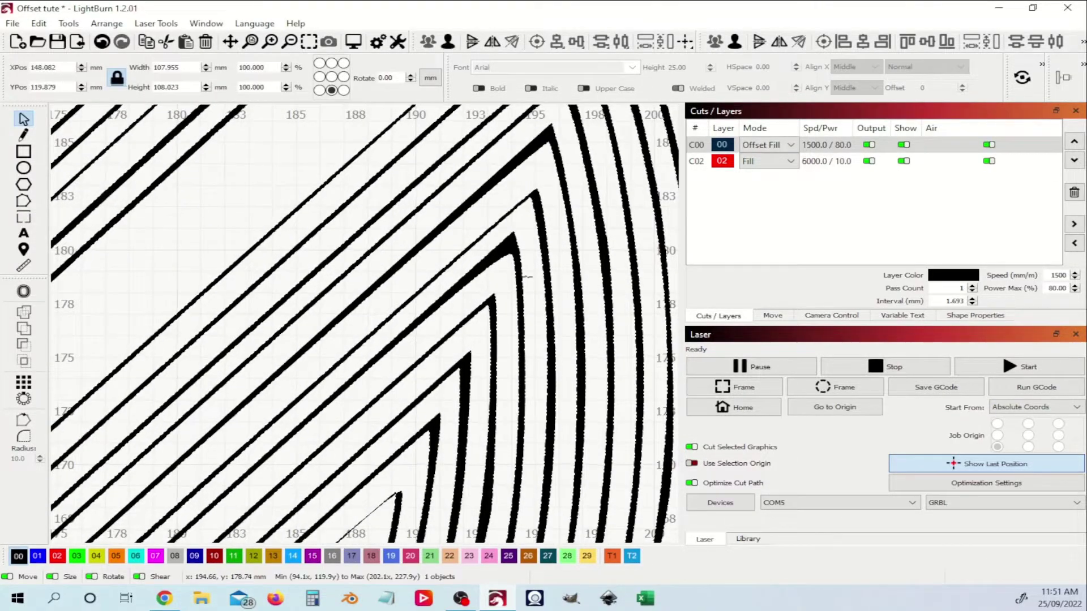
{"action": "scroll", "coordinate": [511, 258], "scroll_direction": "down", "scroll_amount": 6}
{"action": "scroll", "coordinate": [436, 270], "scroll_direction": "down", "scroll_amount": 3}
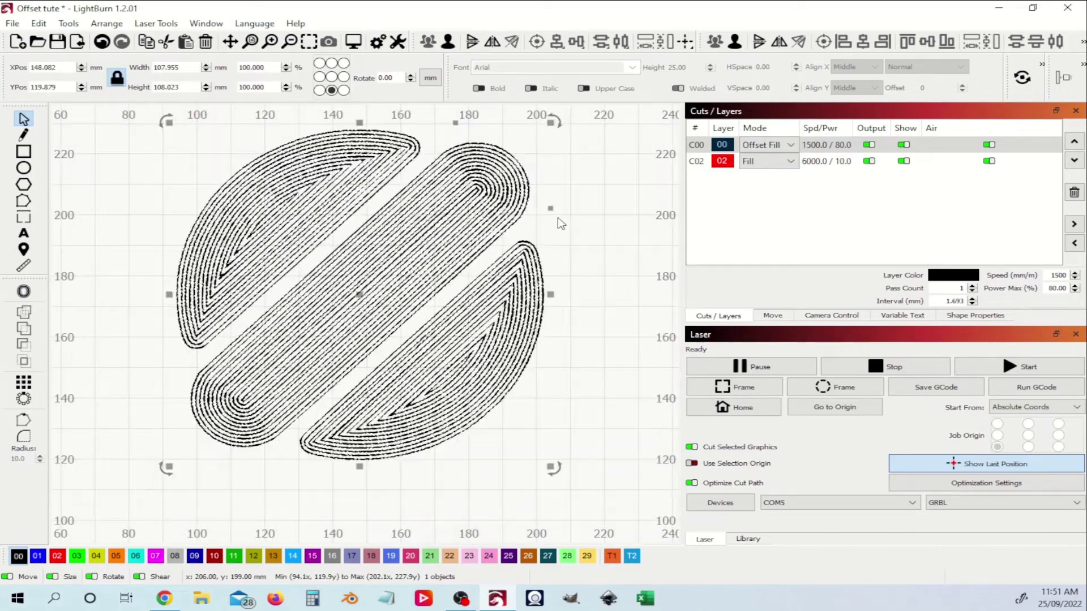
{"action": "left_click", "coordinate": [422, 240]}
{"action": "left_click", "coordinate": [277, 296]}
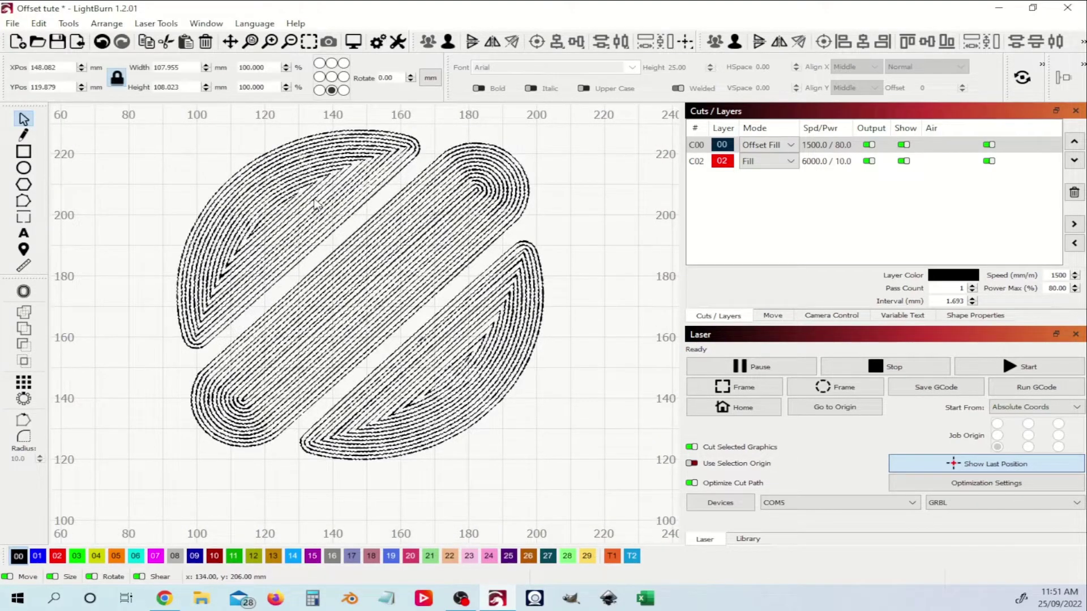
- Zoom out and box-select the traced artwork's 82 vector pieces, spanning about 184 by 160 mm
{"action": "left_click", "coordinate": [546, 206]}
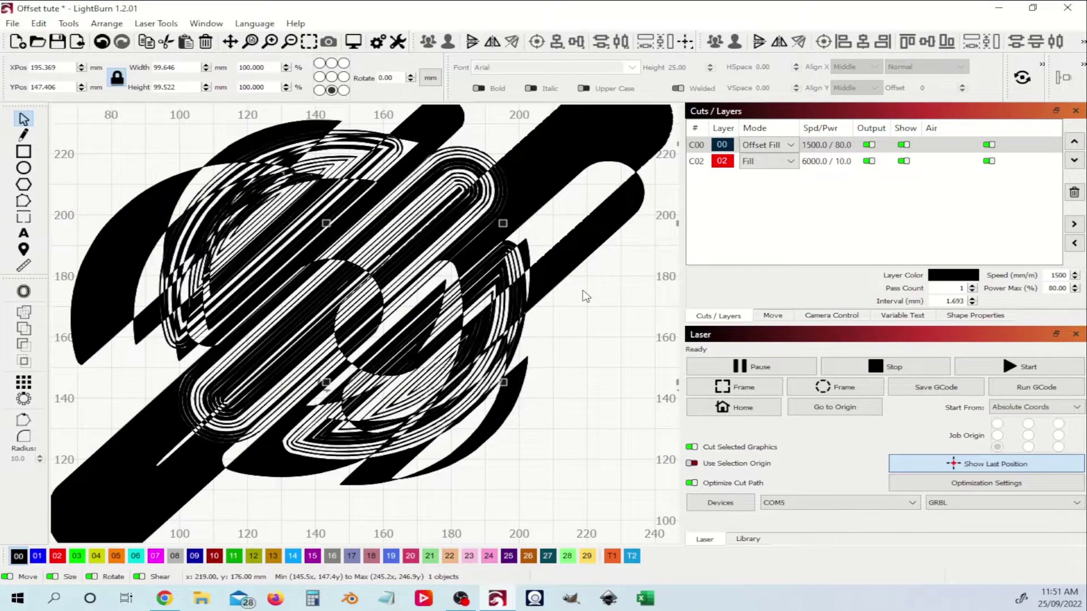
{"action": "scroll", "coordinate": [586, 296], "scroll_direction": "down", "scroll_amount": 8}
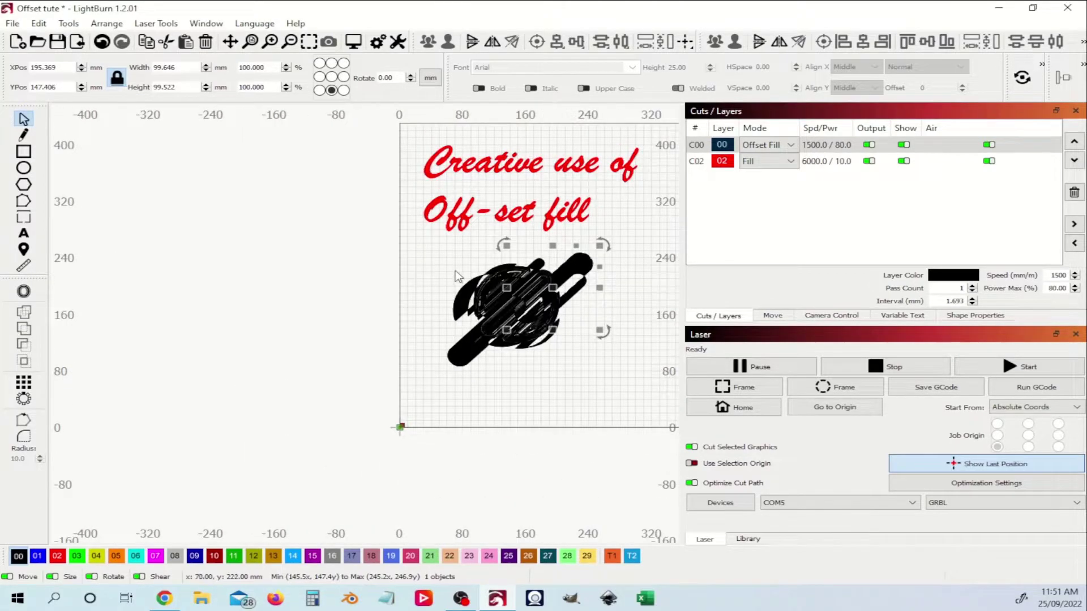
{"action": "left_click_drag", "start_coordinate": [420, 243], "coordinate": [633, 419]}
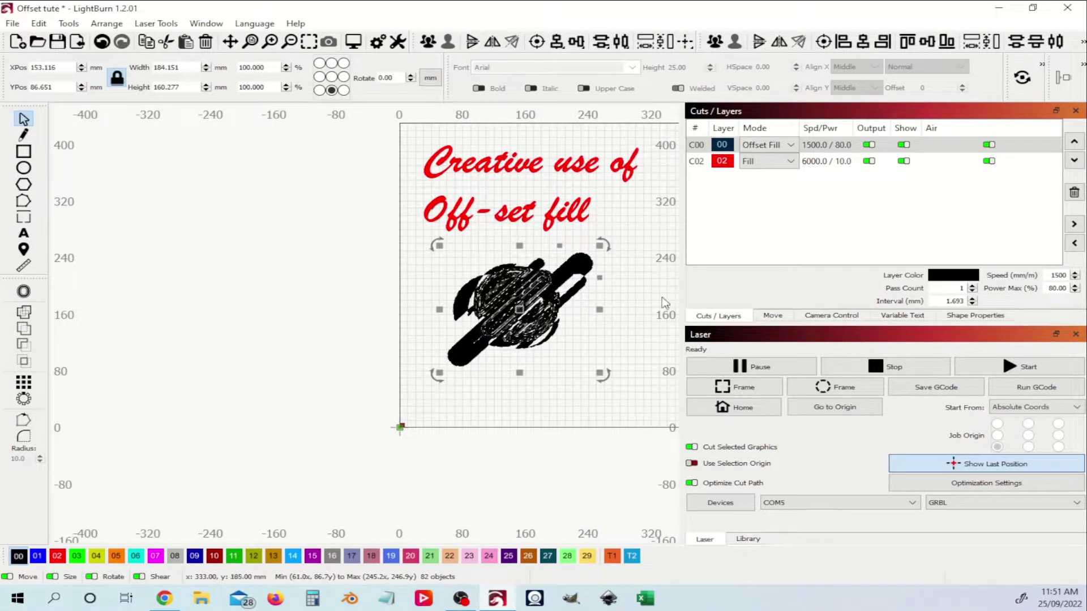
- Try horizontal distribution and bottom-edge alignment on the traced shapes, undoing both
{"action": "left_click", "coordinate": [990, 46]}
{"action": "key", "text": "ctrl+z"}
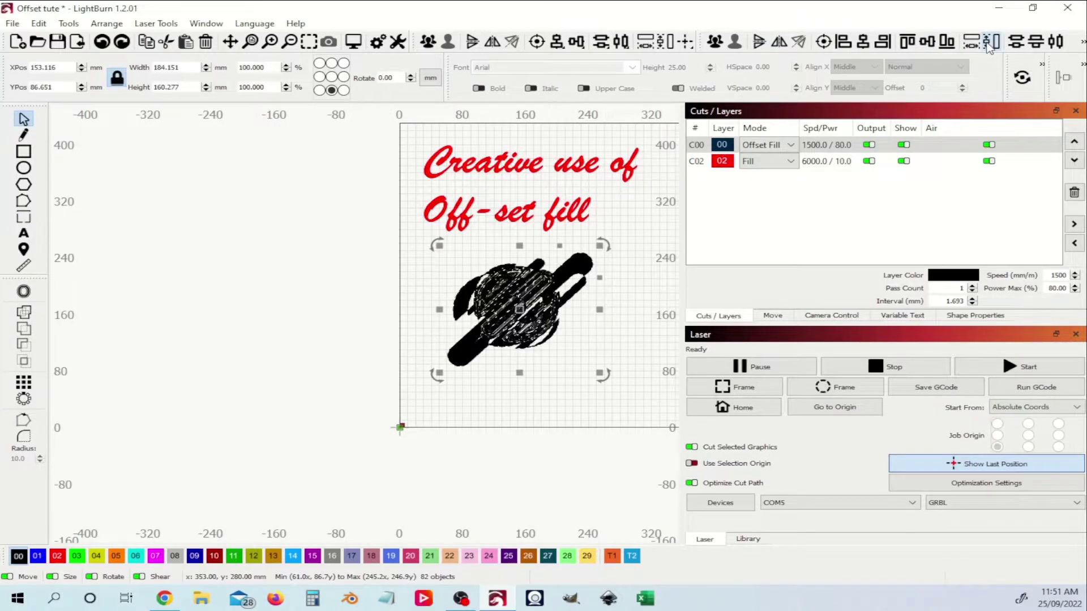
{"action": "left_click", "coordinate": [949, 49]}
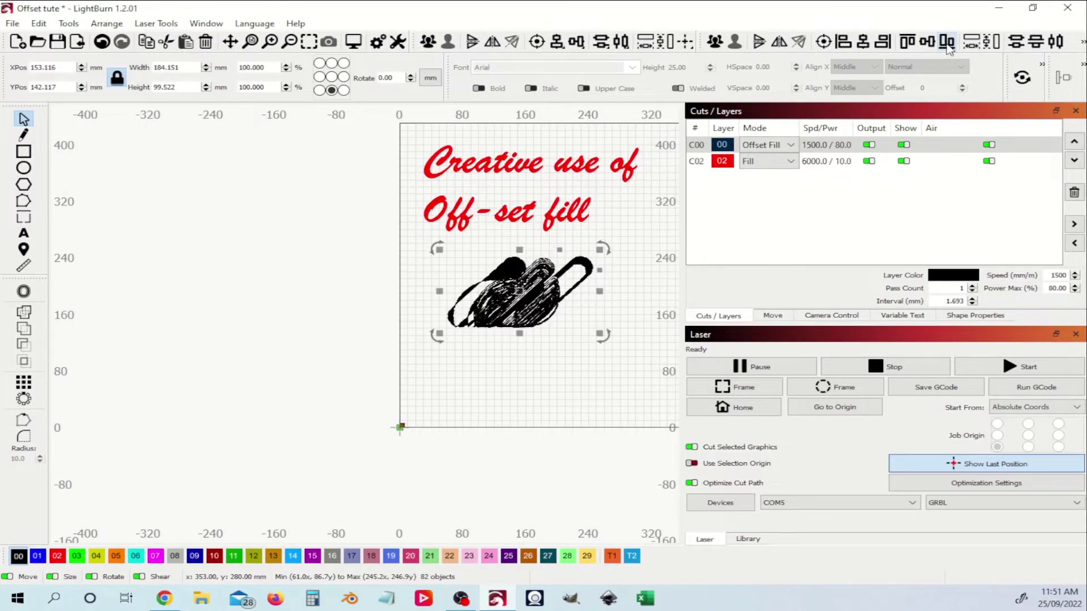
{"action": "key", "text": "ctrl+z"}
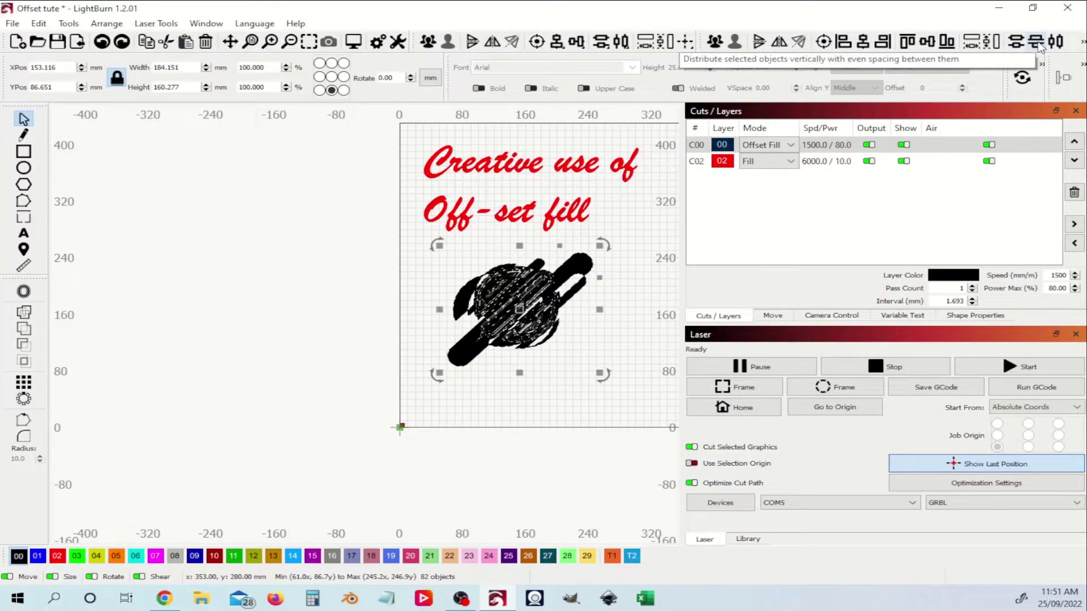
- Distribute the 82 pieces vertically and horizontally on centres into a tall 192 by 521 mm column
{"action": "left_click", "coordinate": [1038, 44]}
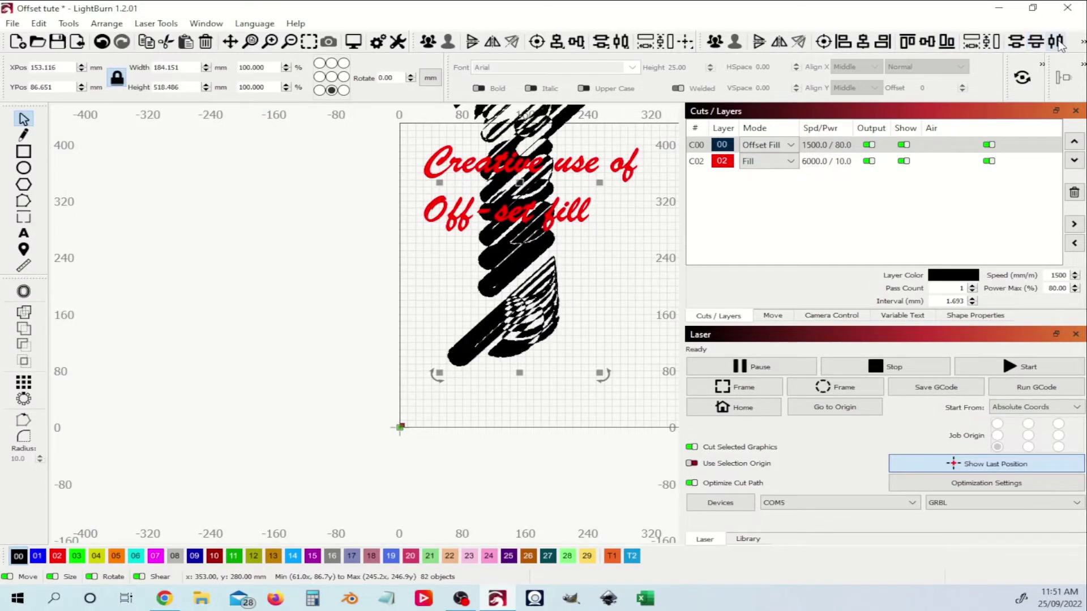
{"action": "left_click", "coordinate": [1057, 43]}
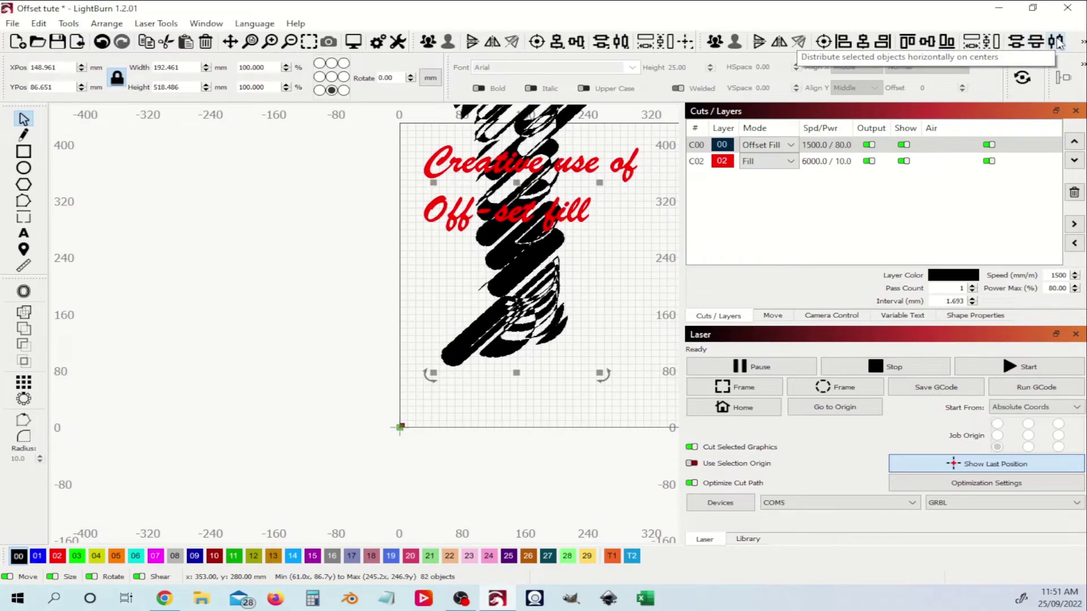
{"action": "left_click", "coordinate": [1015, 44]}
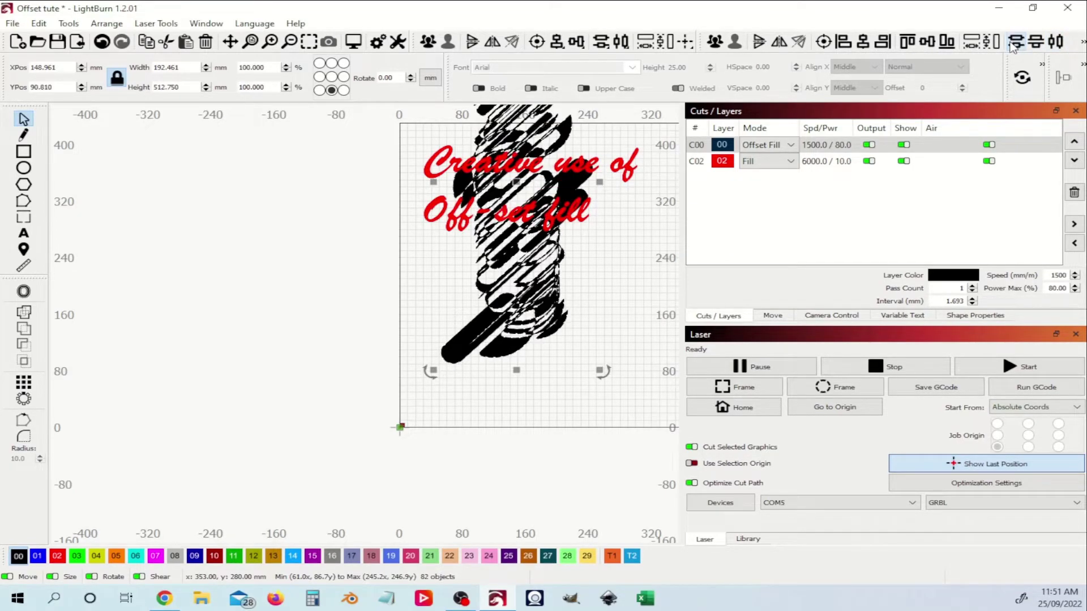
{"action": "left_click", "coordinate": [1036, 44]}
{"action": "scroll", "coordinate": [396, 323], "scroll_direction": "up", "scroll_amount": 5}
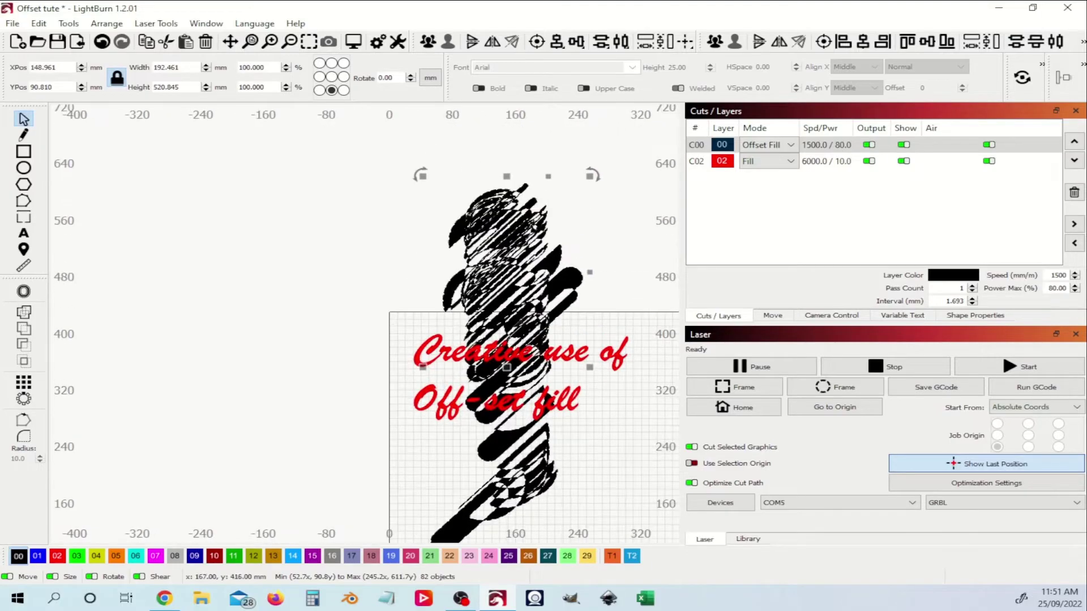
- Drag the small diagonal traced stroke down-right out of the column, beside the title
{"action": "left_click", "coordinate": [91, 24]}
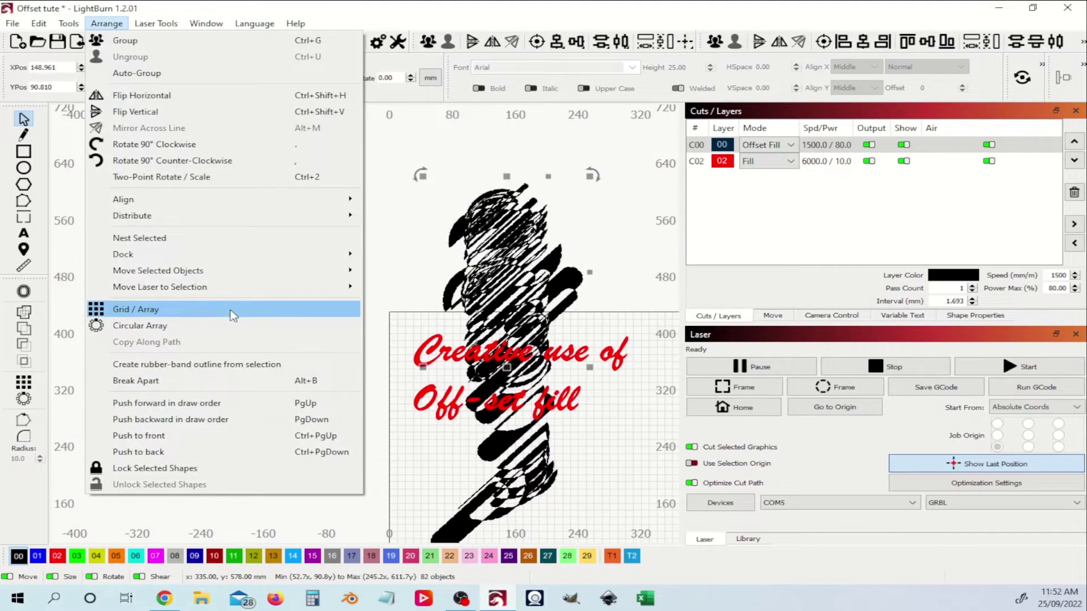
{"action": "left_click", "coordinate": [638, 244]}
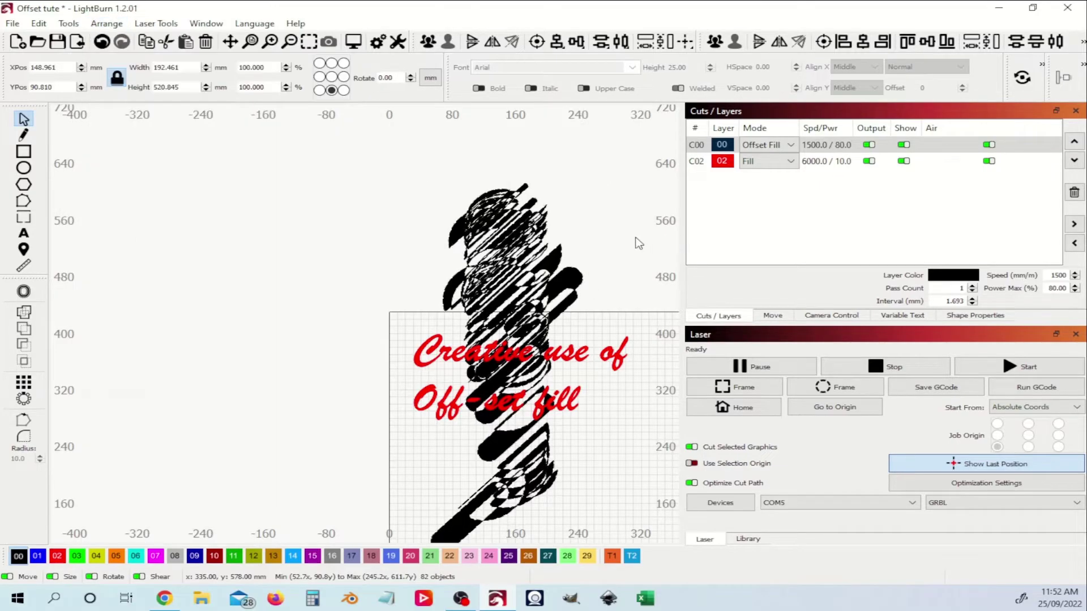
{"action": "left_click", "coordinate": [589, 313]}
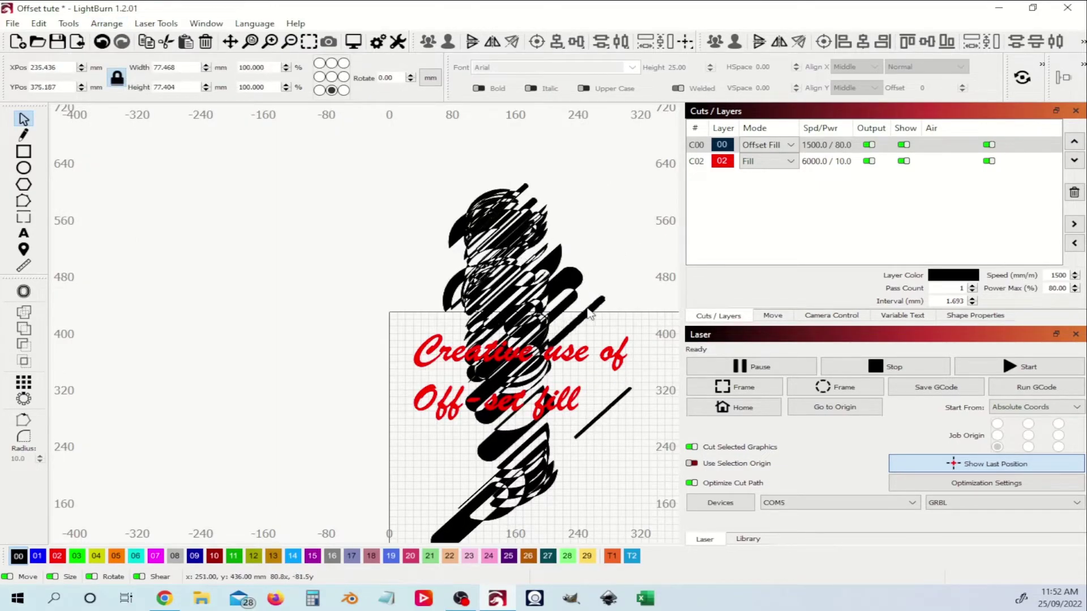
{"action": "left_click_drag", "start_coordinate": [589, 313], "coordinate": [597, 344]}
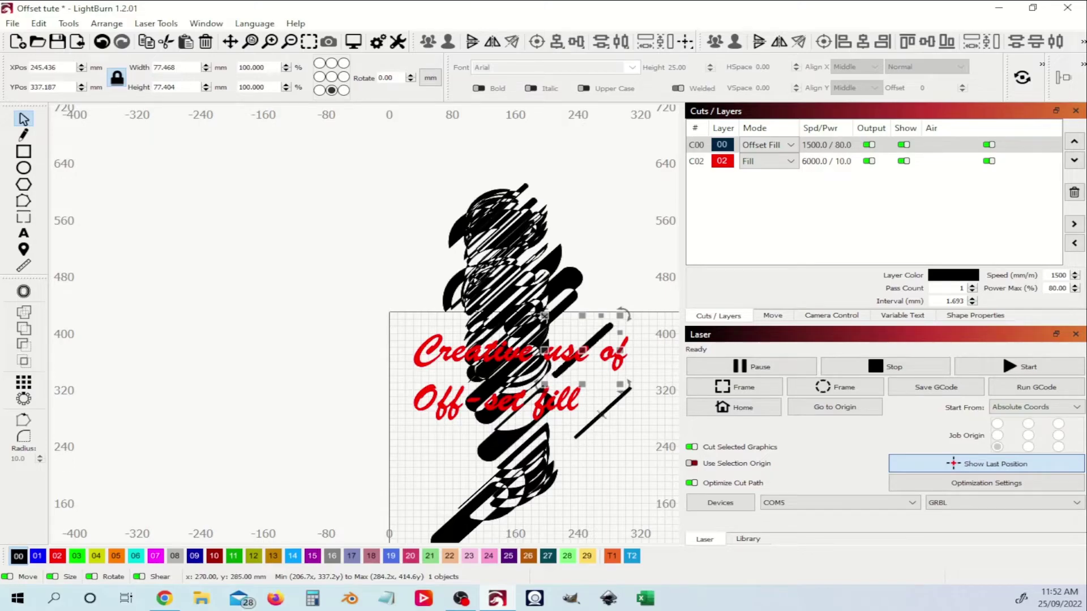
{"action": "left_click_drag", "start_coordinate": [535, 427], "coordinate": [342, 324]}
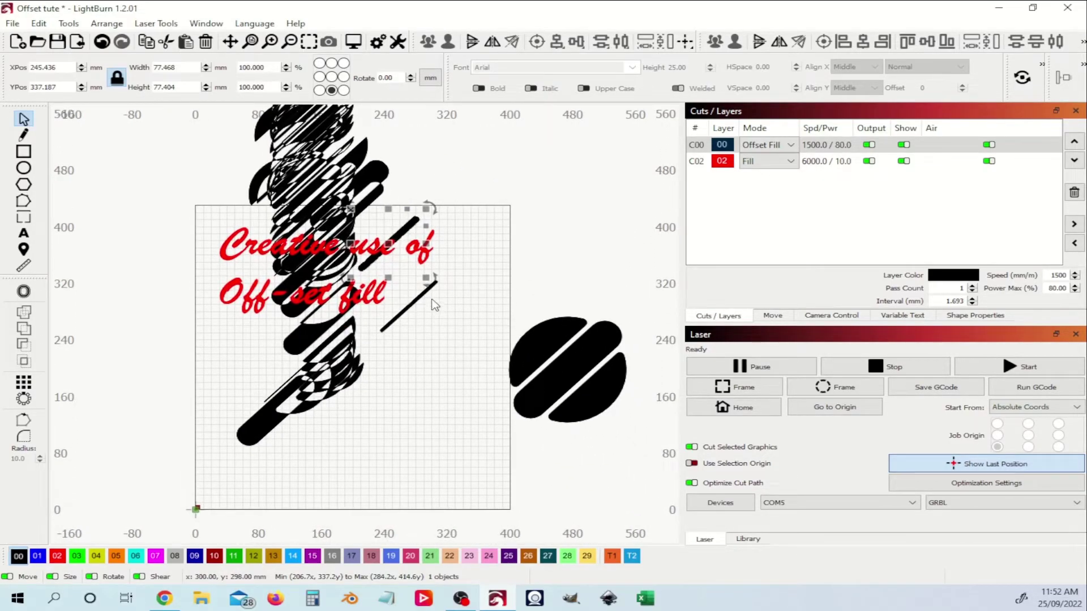
{"action": "left_click", "coordinate": [505, 212]}
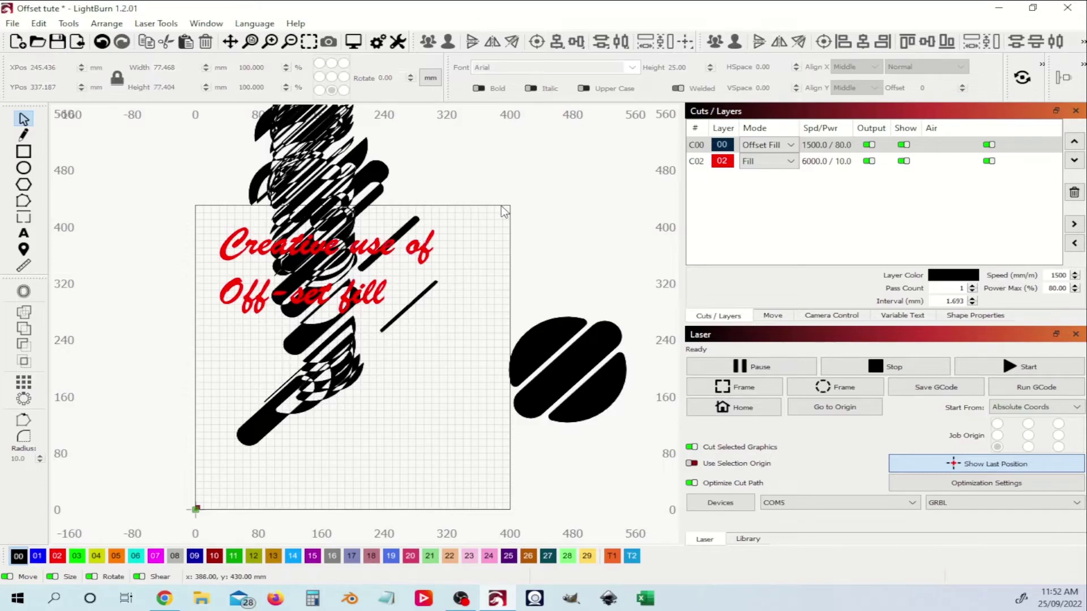